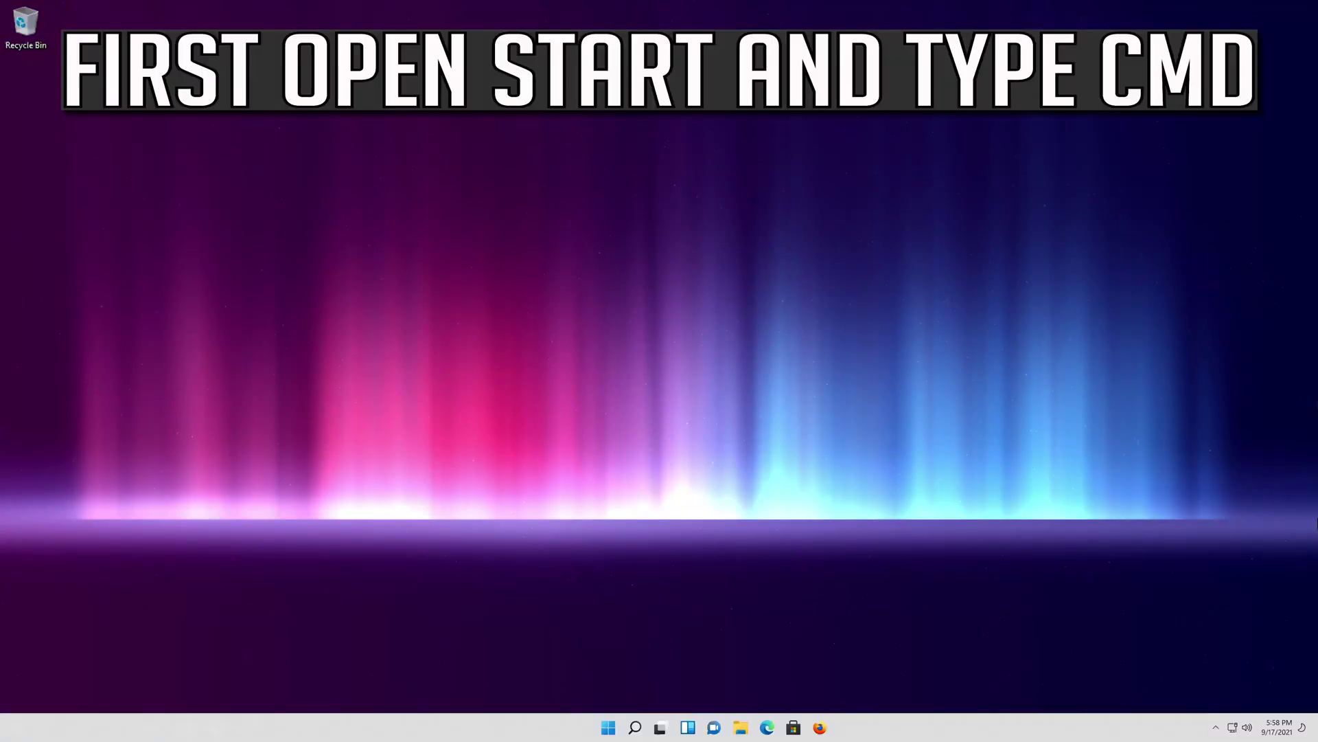
Open Command Prompt and run devmgmt.msc to launch Device Manager.
key("super")
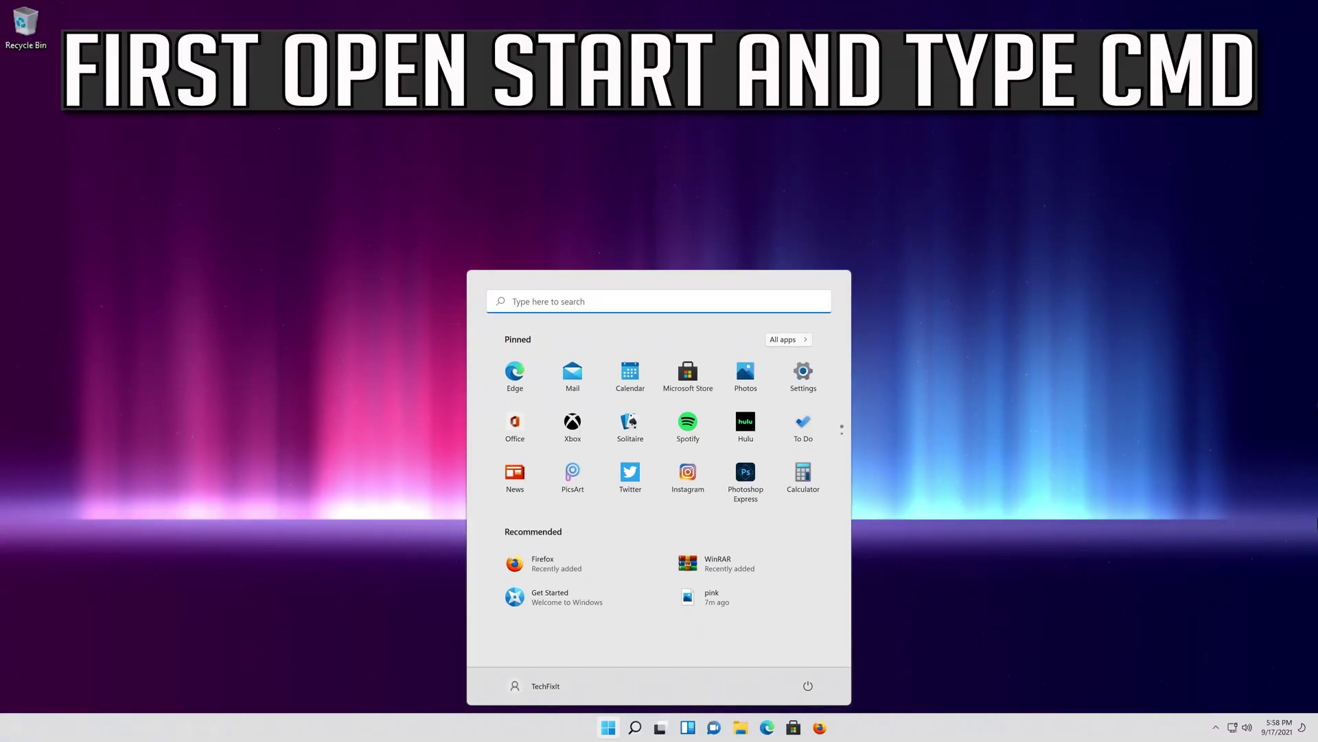
type("cmd")
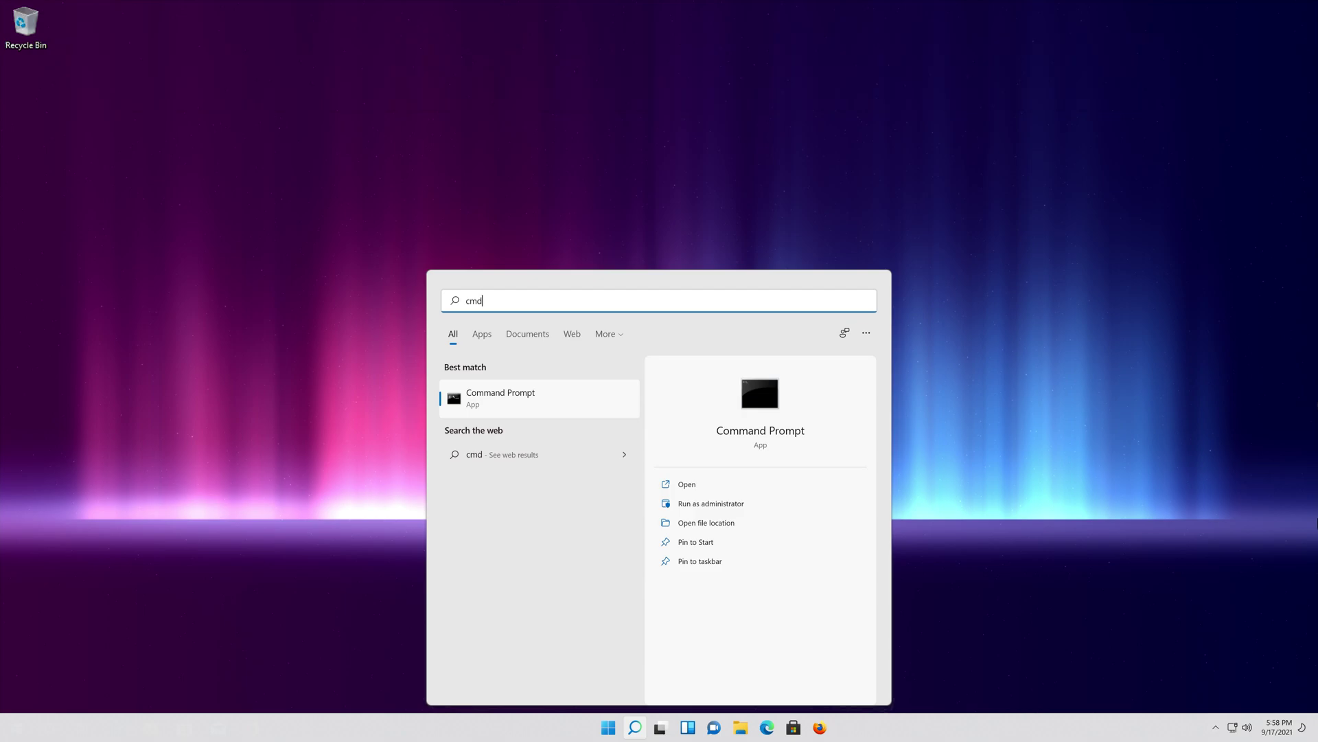
key("Return")
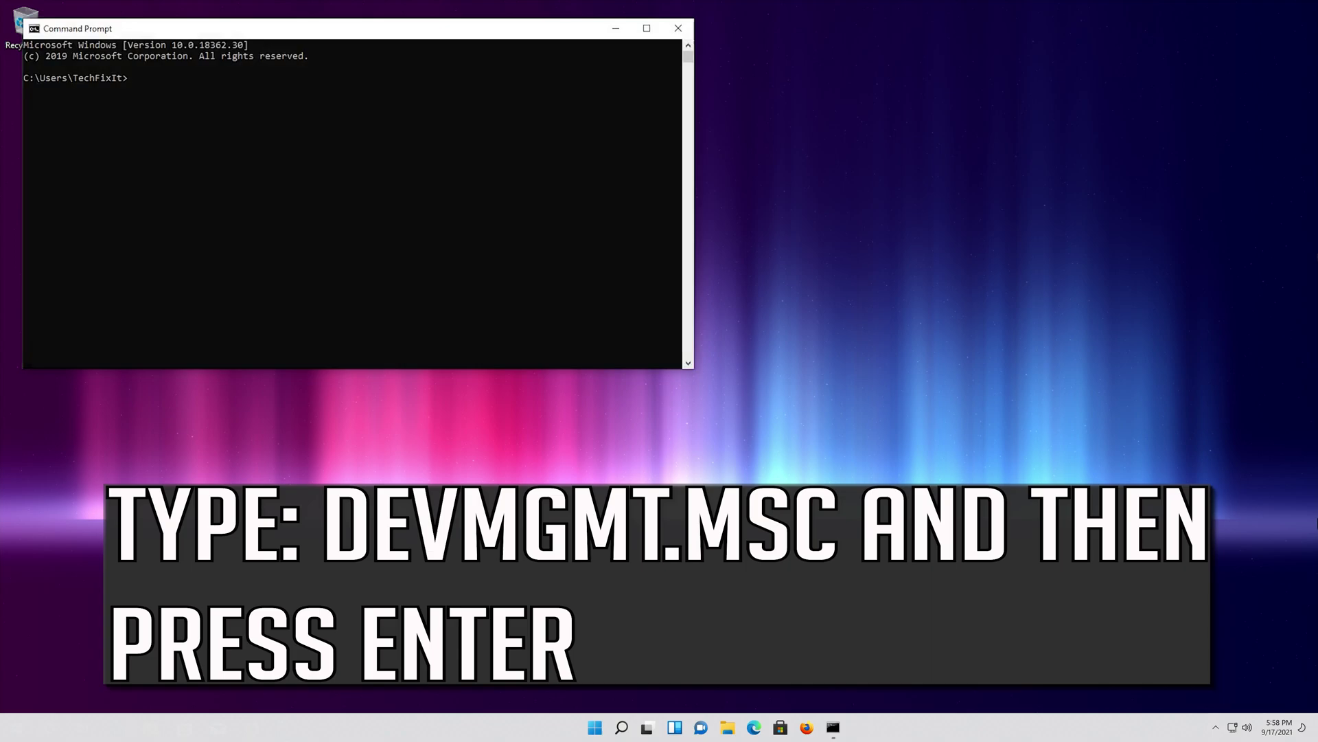
type("devmgmt.msc")
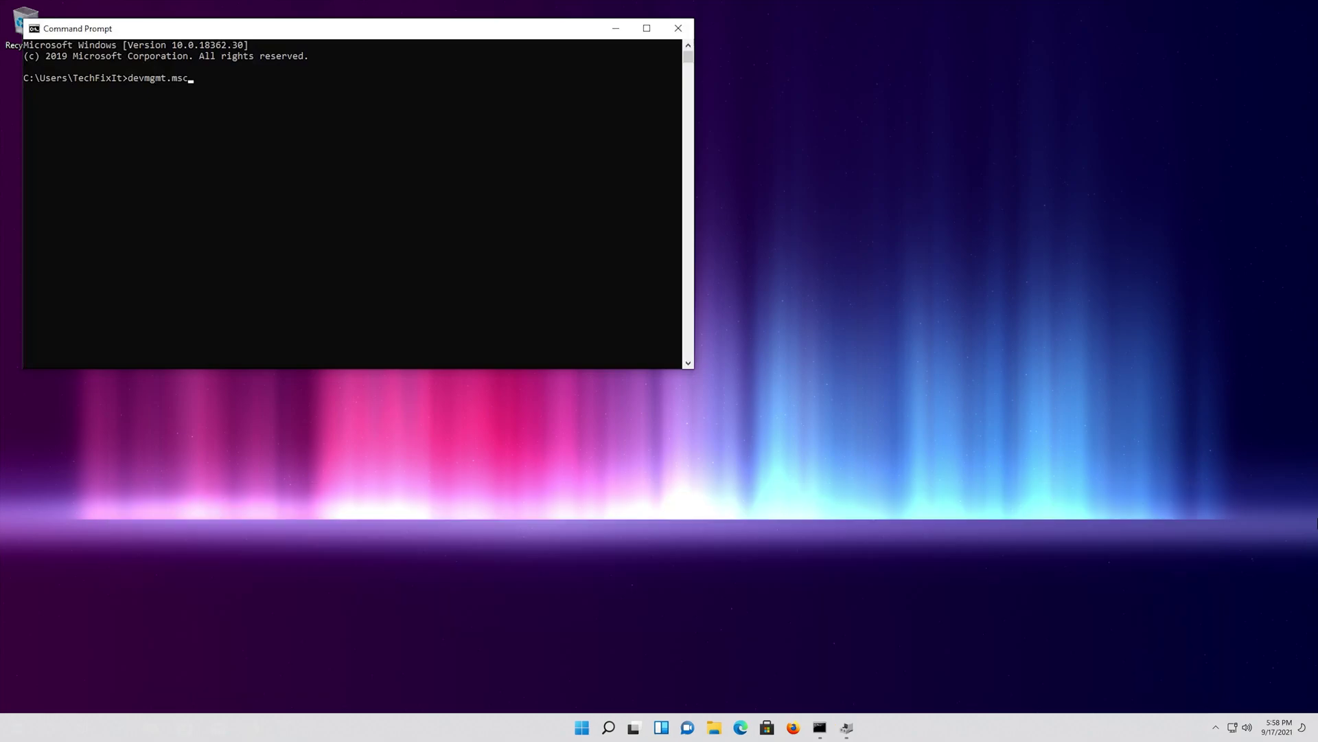
key("Return")
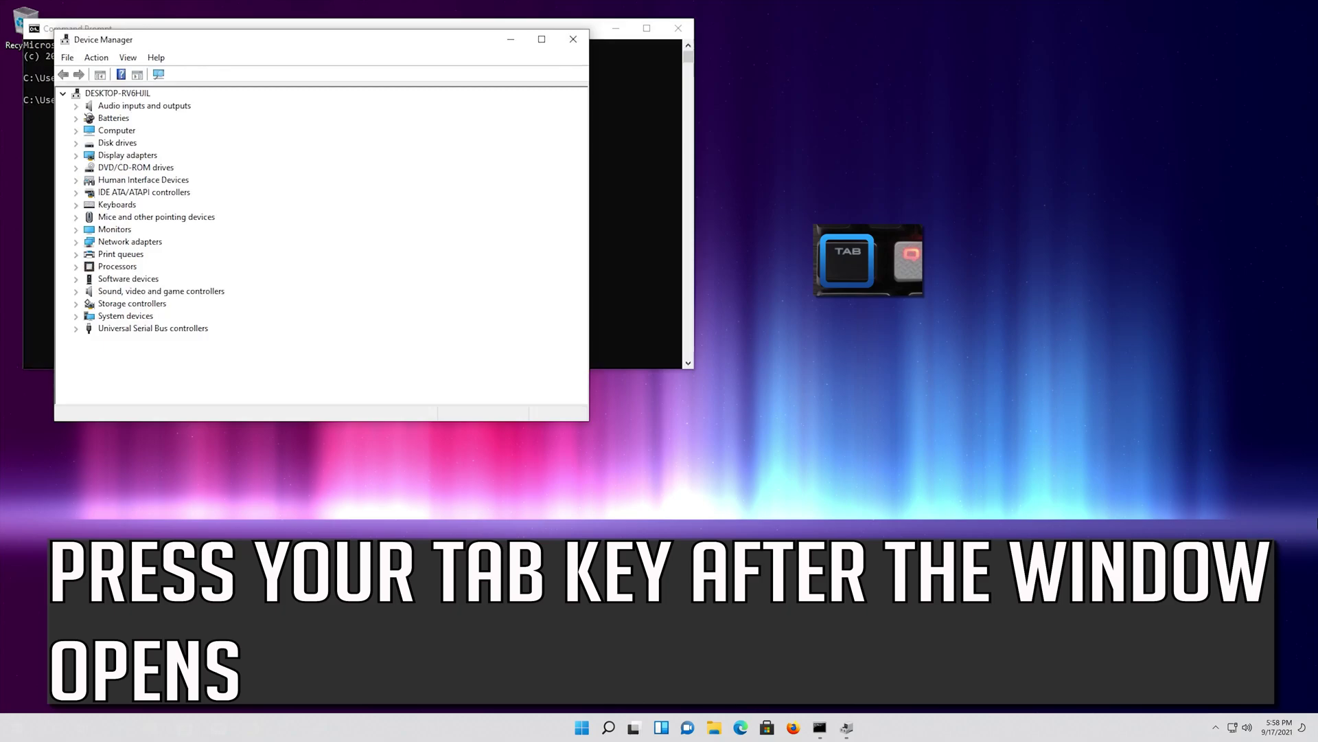
Expand the Mice and other pointing devices category in the device tree.
key("Tab")
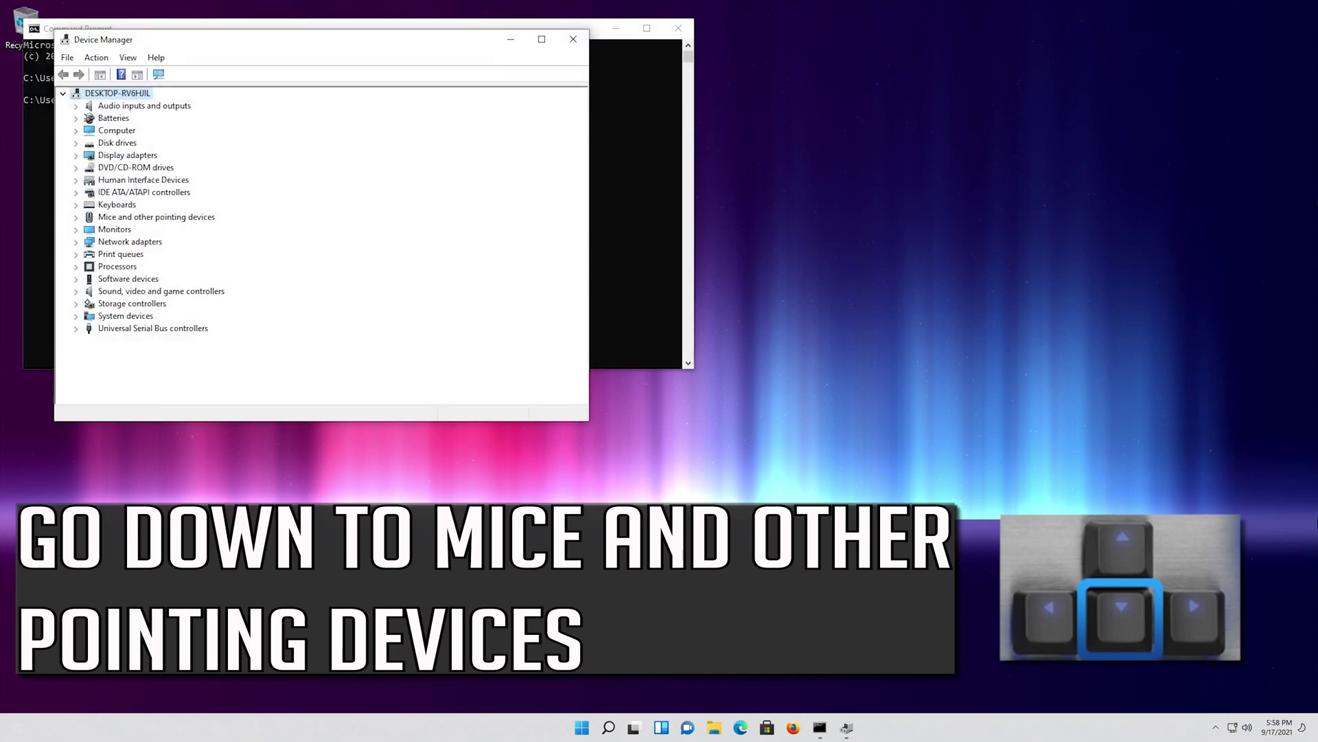
key("Down")
key("Down")
key("Down")
key("Down")
key("Down")
key("Down")
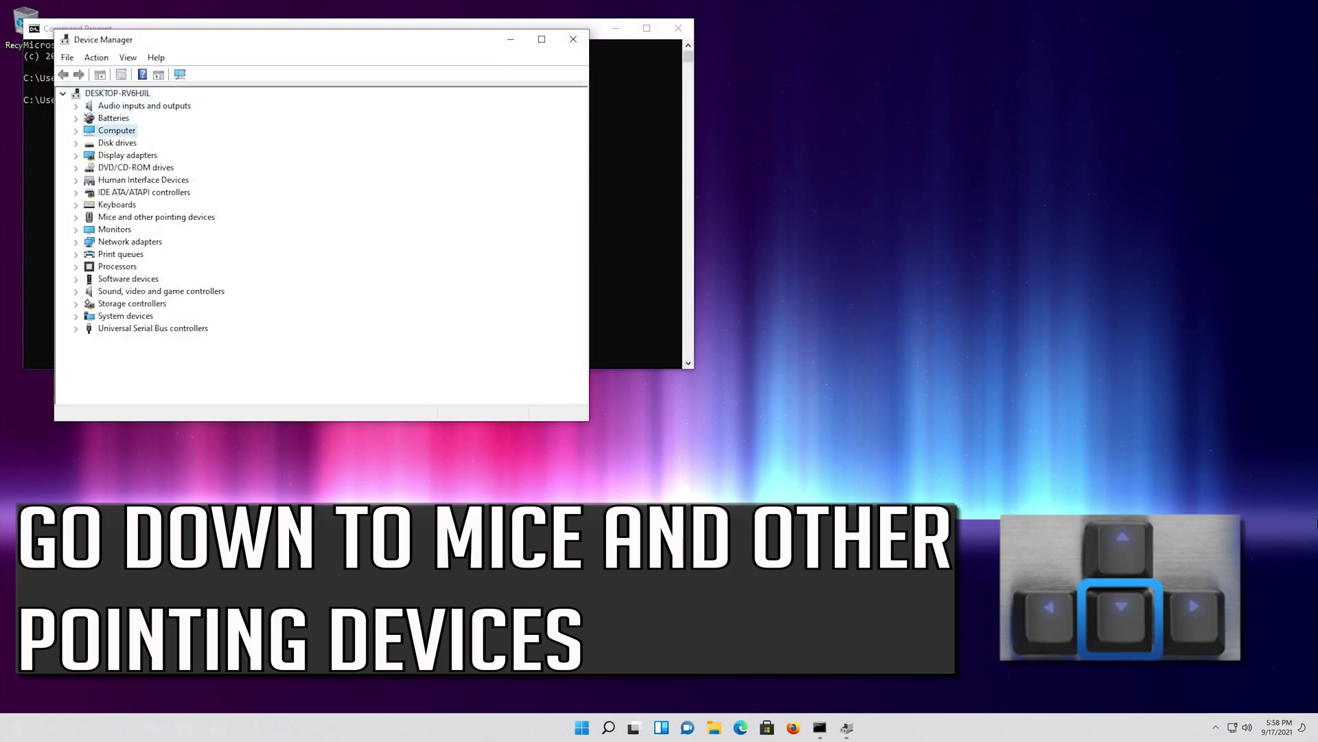
key("Down")
key("Down")
key("Down")
key("Down")
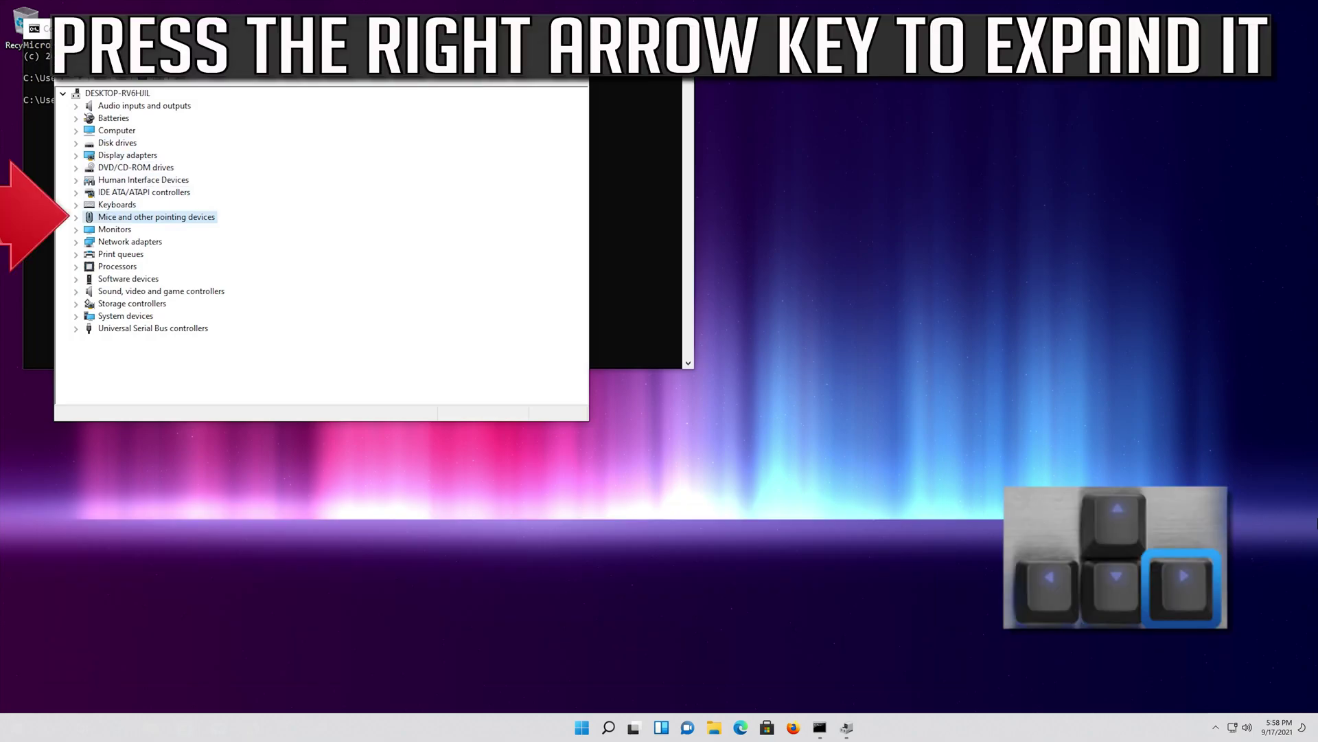
key("Right")
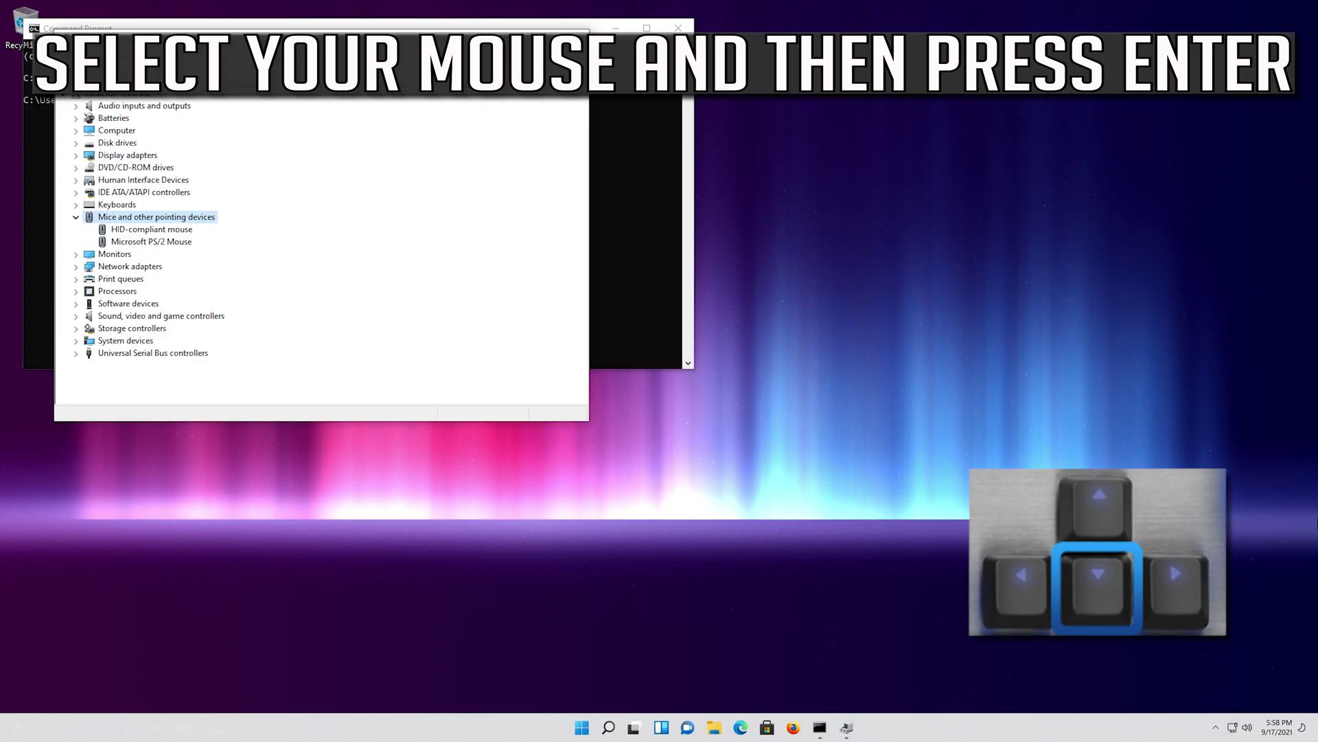
Open the properties of the Microsoft PS/2 Mouse and show its driver settings.
key("Down")
key("Down")
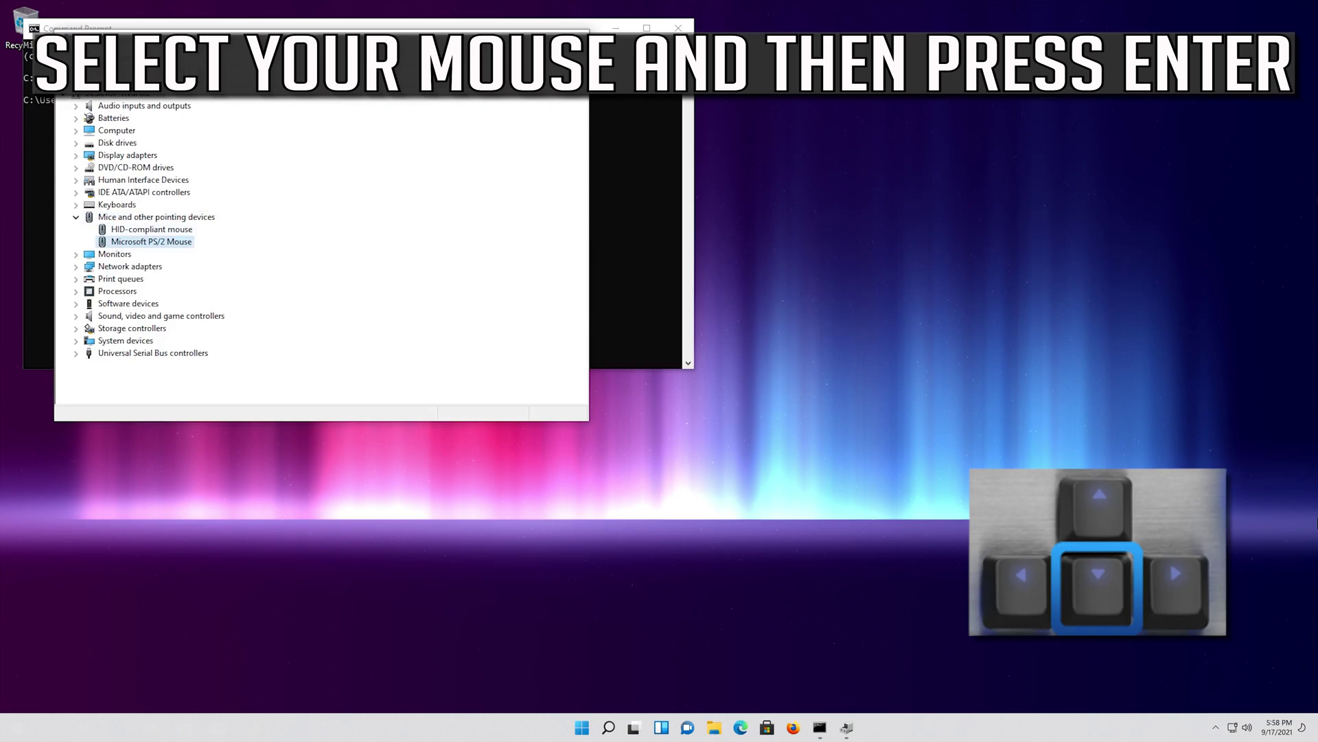
key("Return")
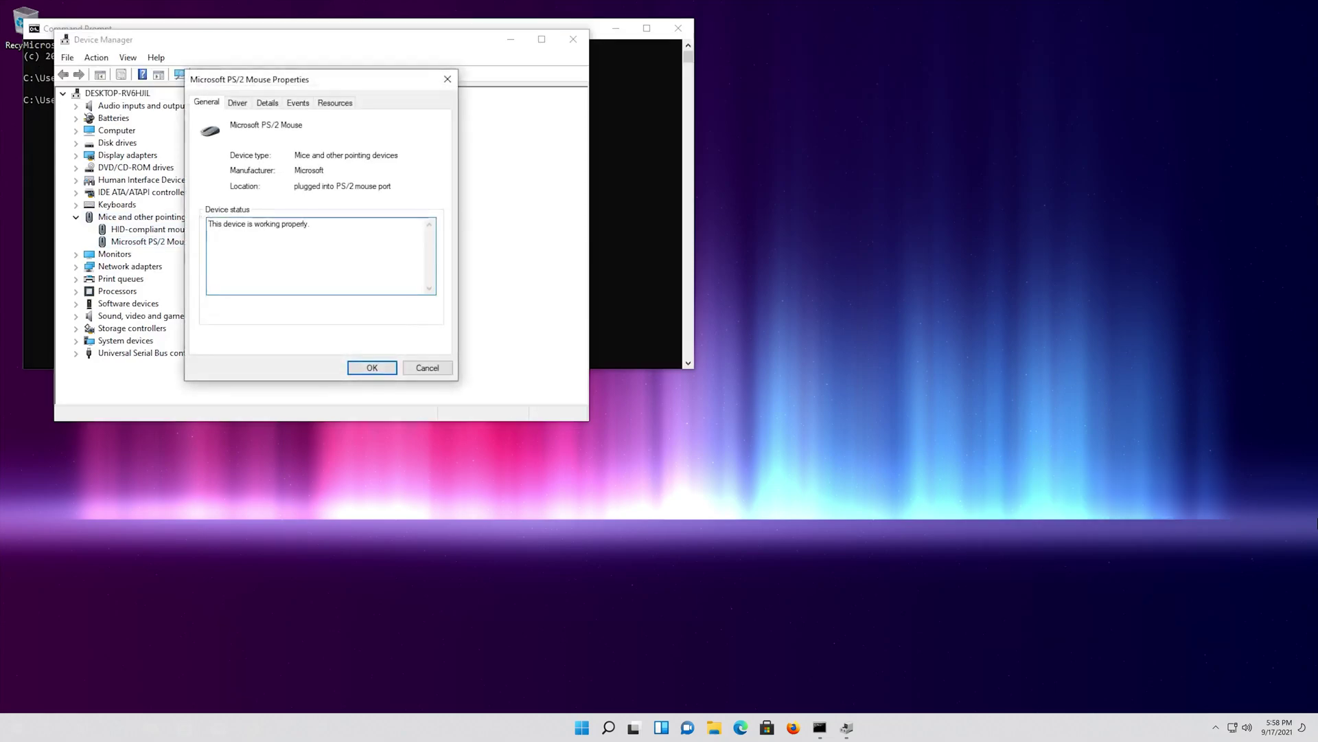
key("Tab")
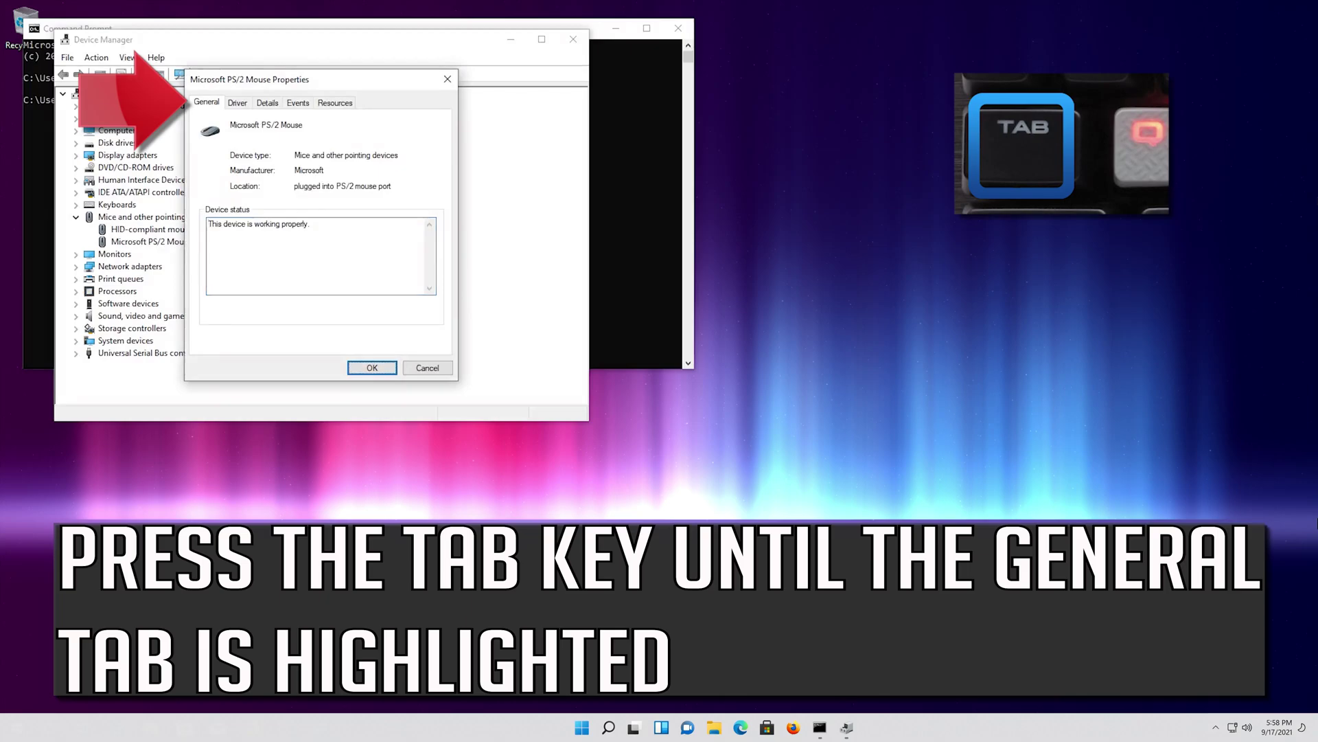
key("Tab")
key("Tab")
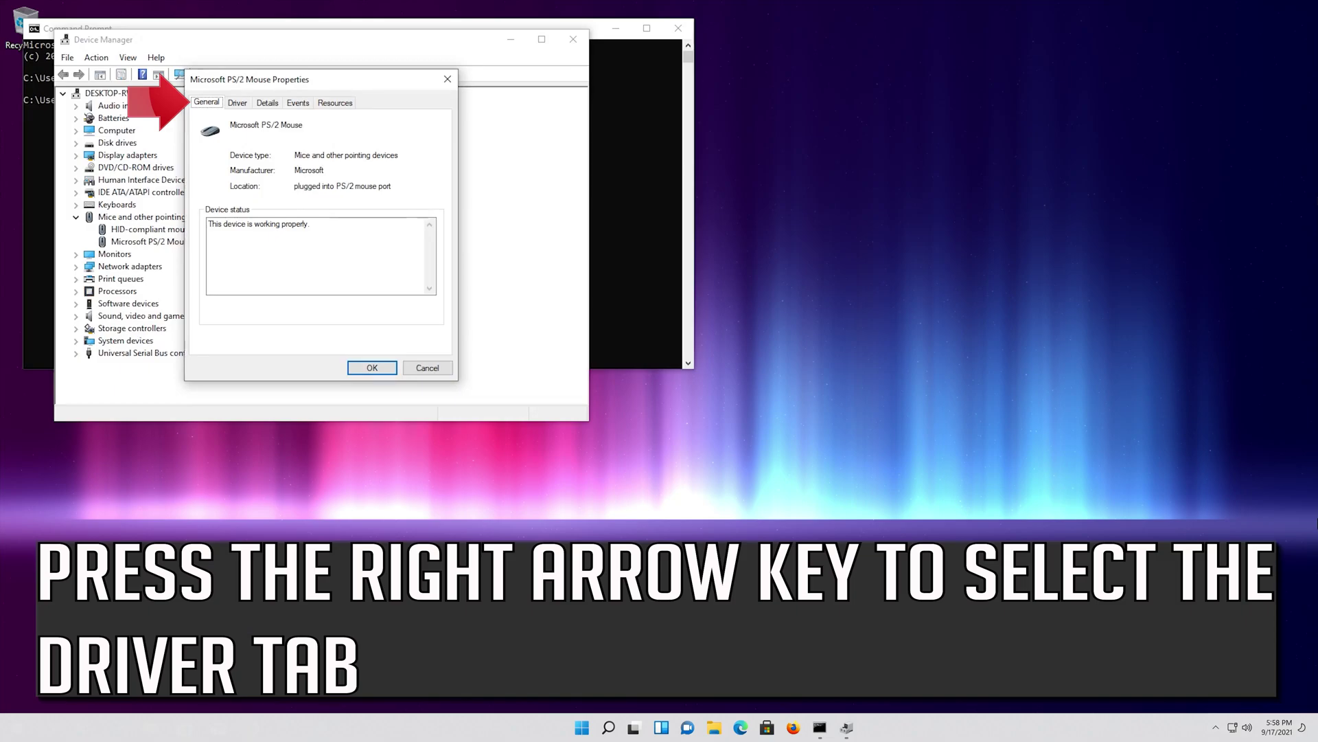
key("Right")
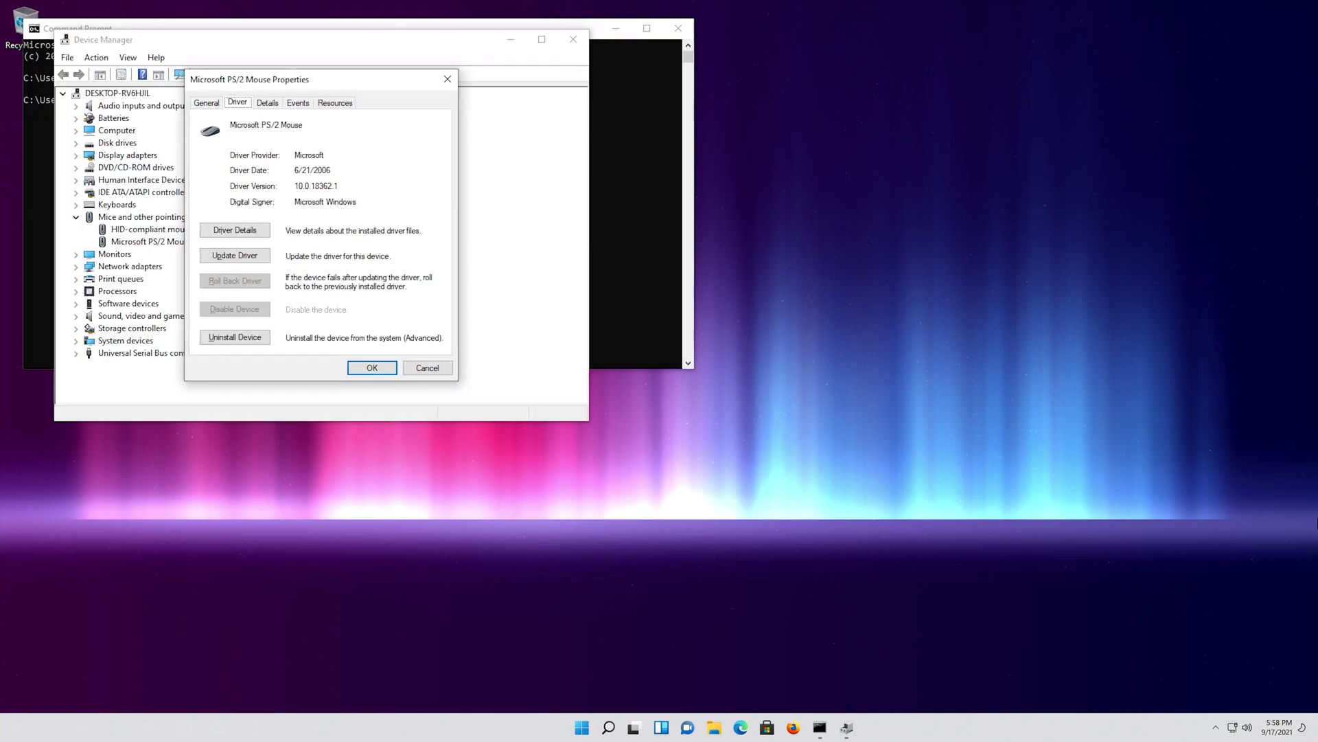
Update the Microsoft PS/2 Mouse driver by searching automatically for updated driver software.
key("Tab")
key("Down")
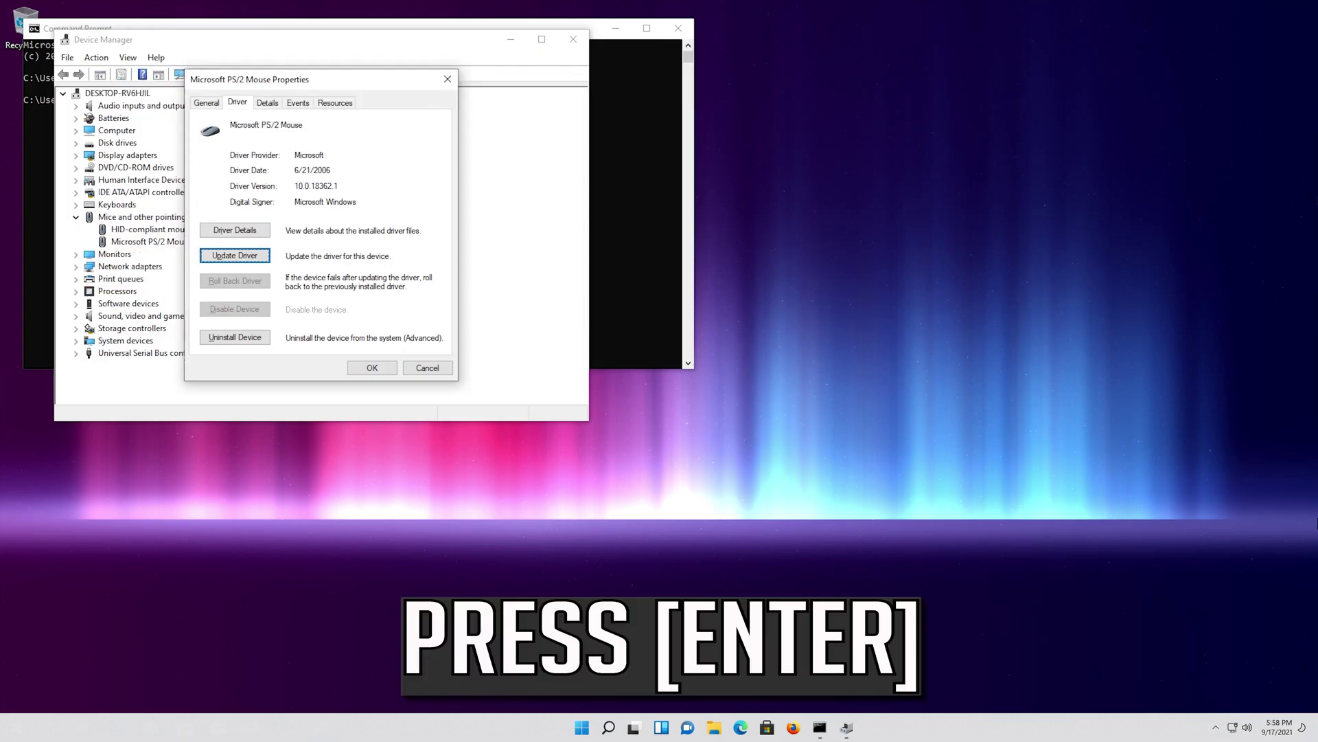
key("Return")
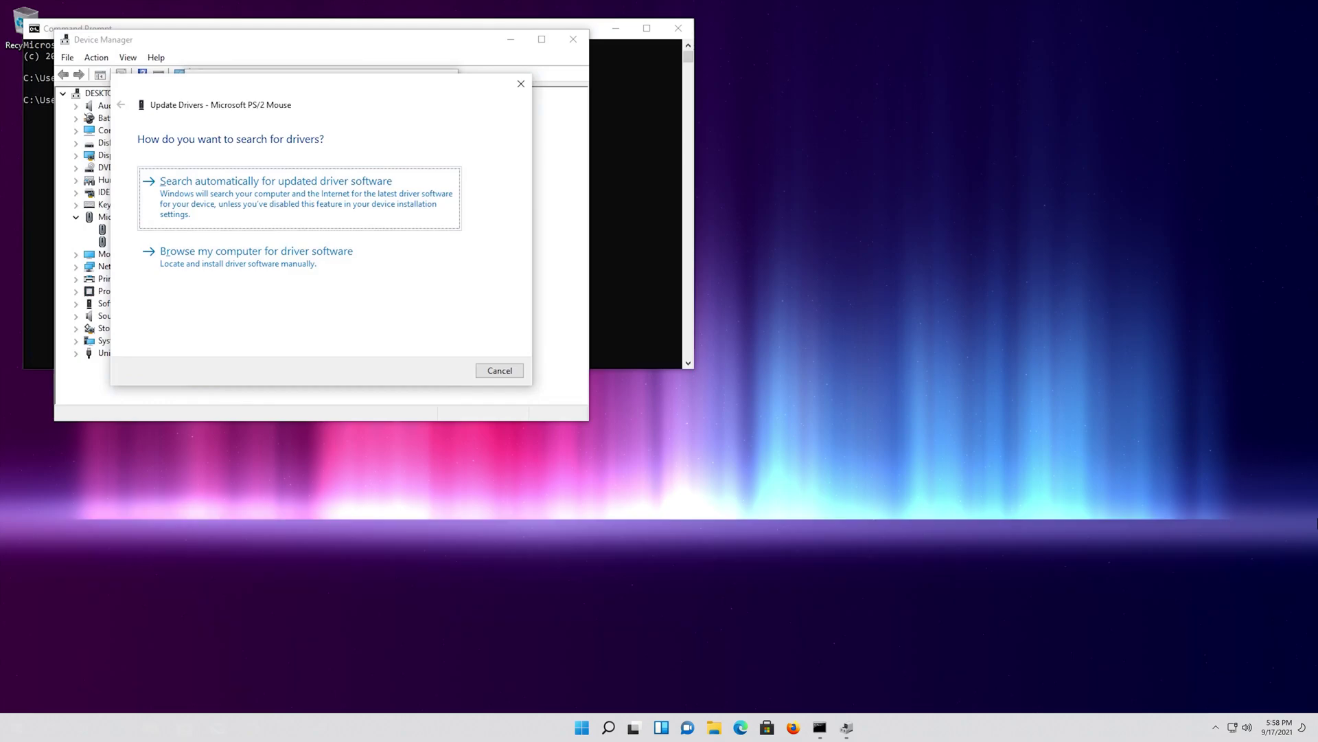
key("Return")
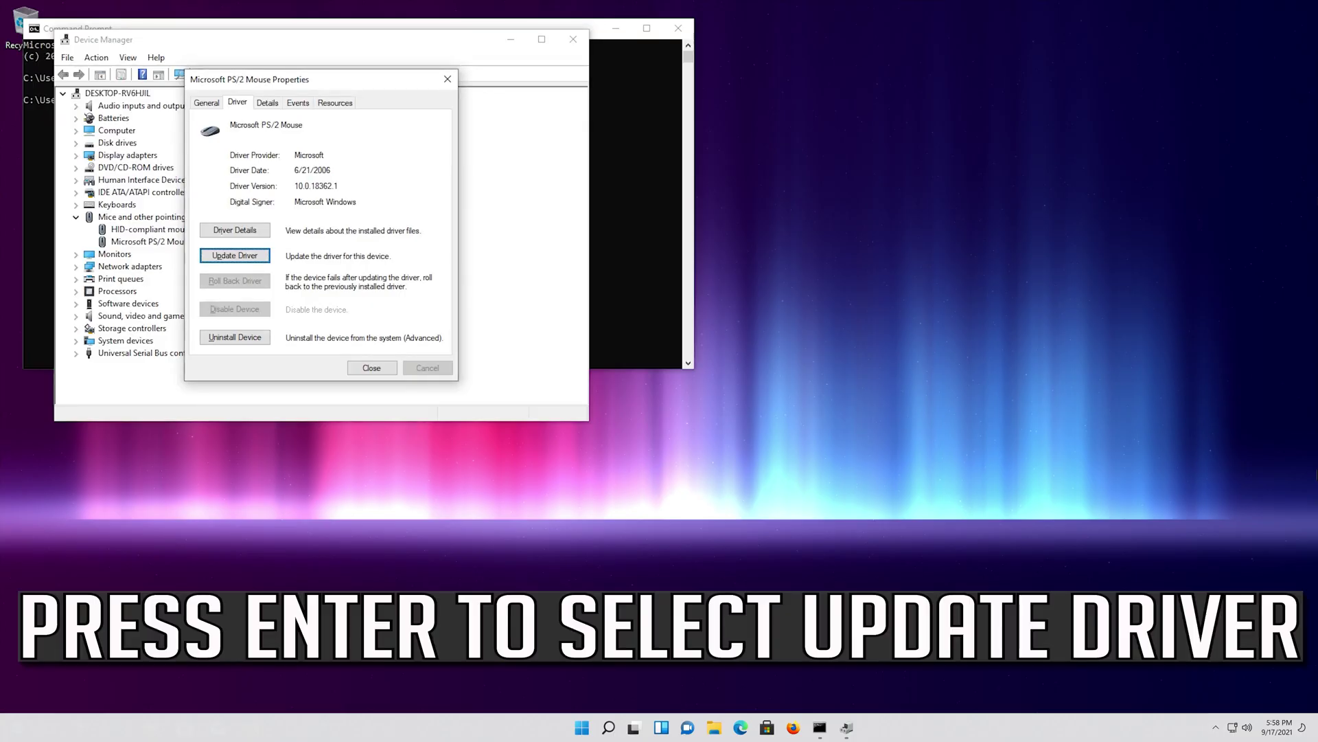
Start another driver update, browsing the computer for driver software and choosing to pick from the list of available drivers.
key("Return")
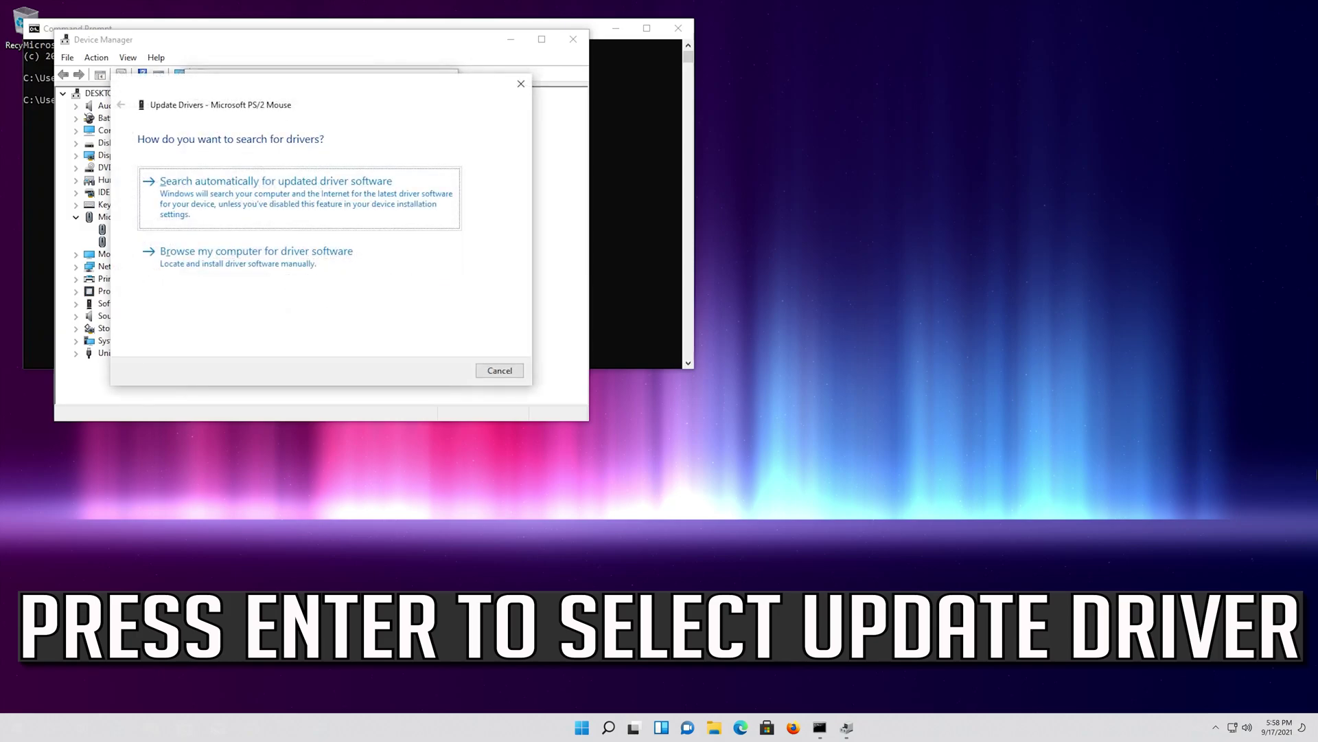
key("Tab")
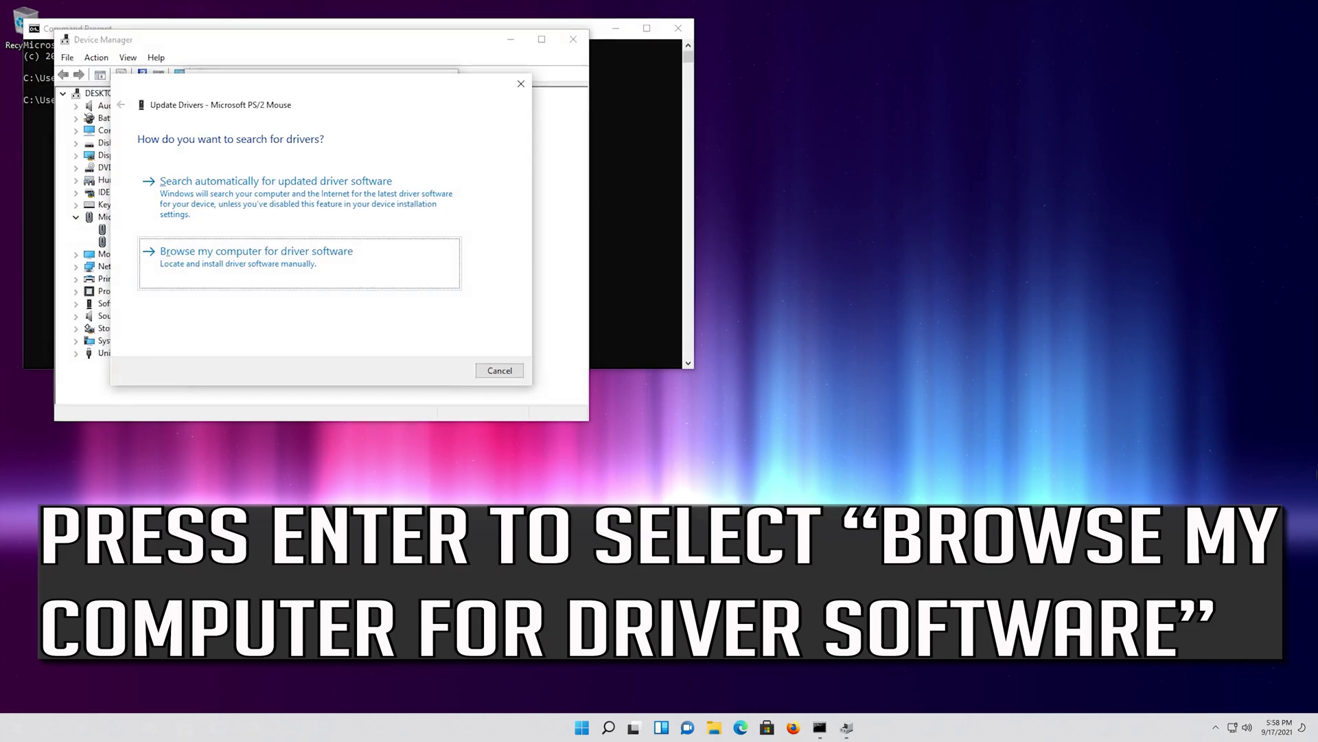
key("Return")
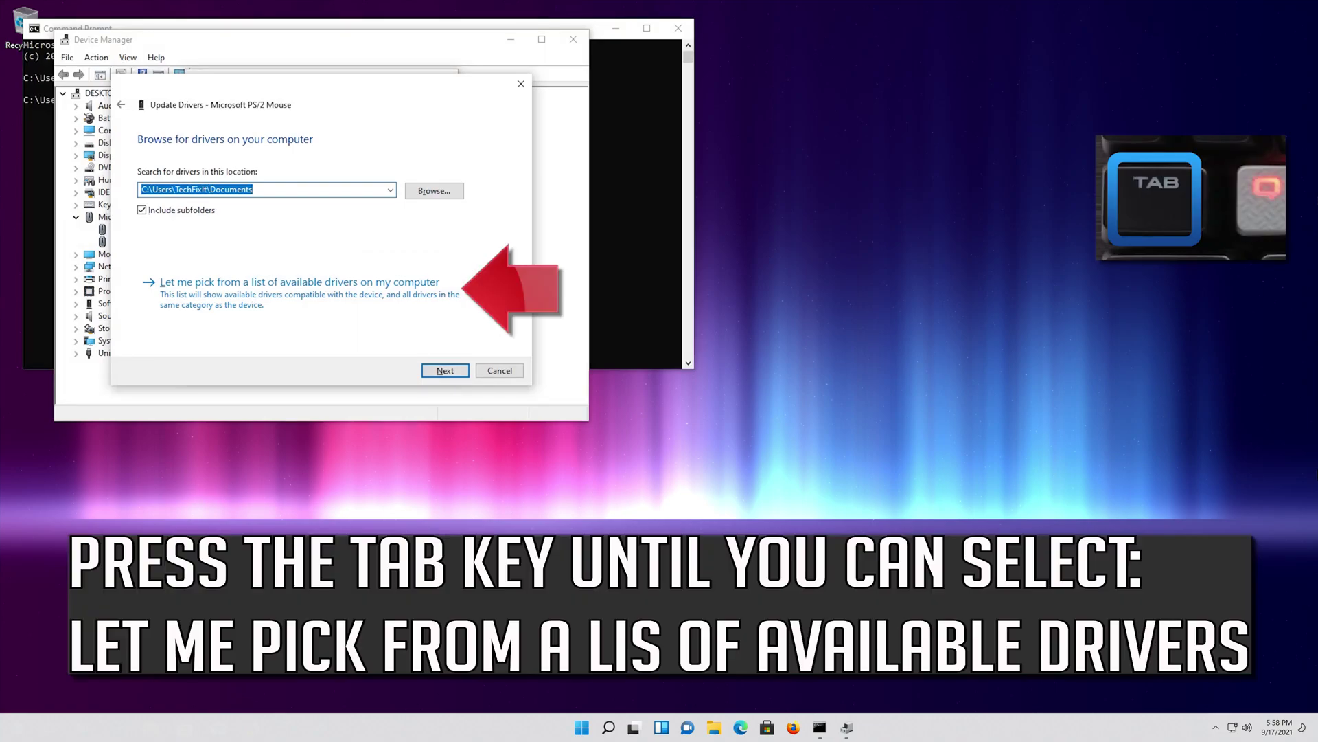
key("Tab")
key("Tab")
key("Tab")
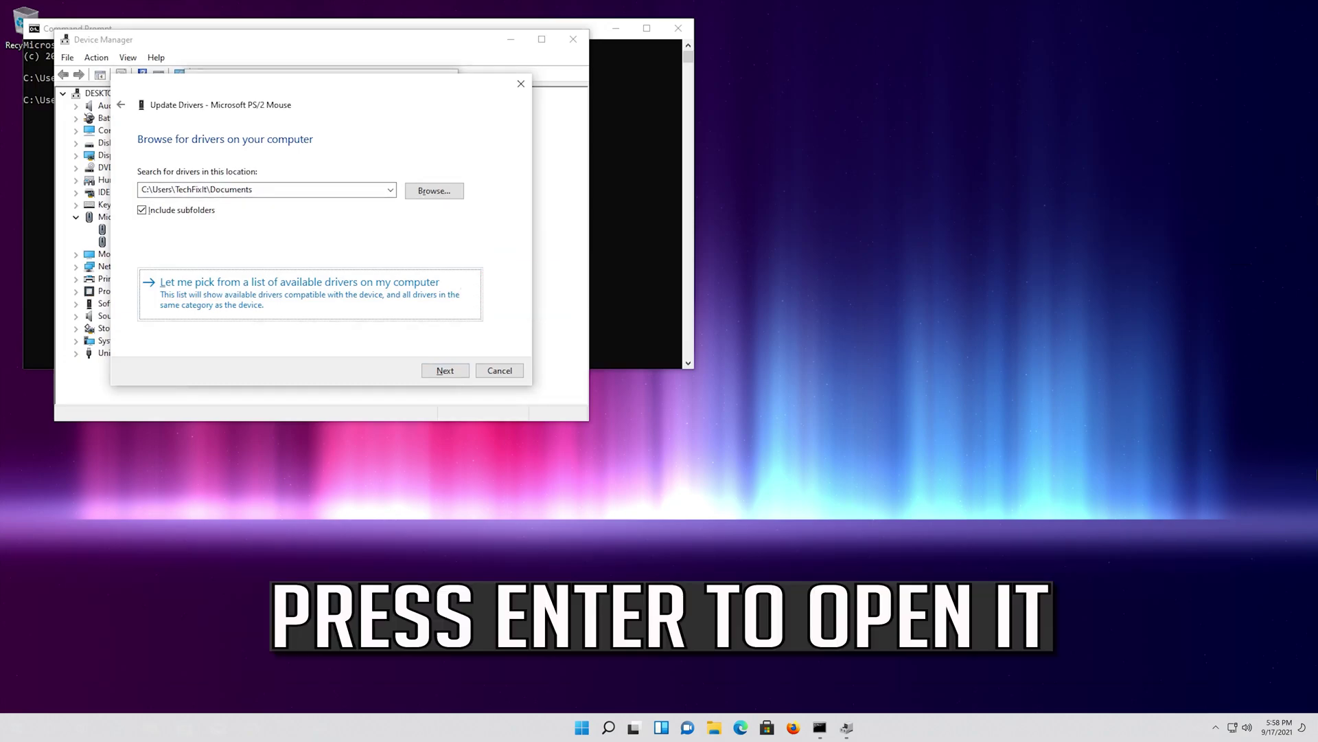
key("Return")
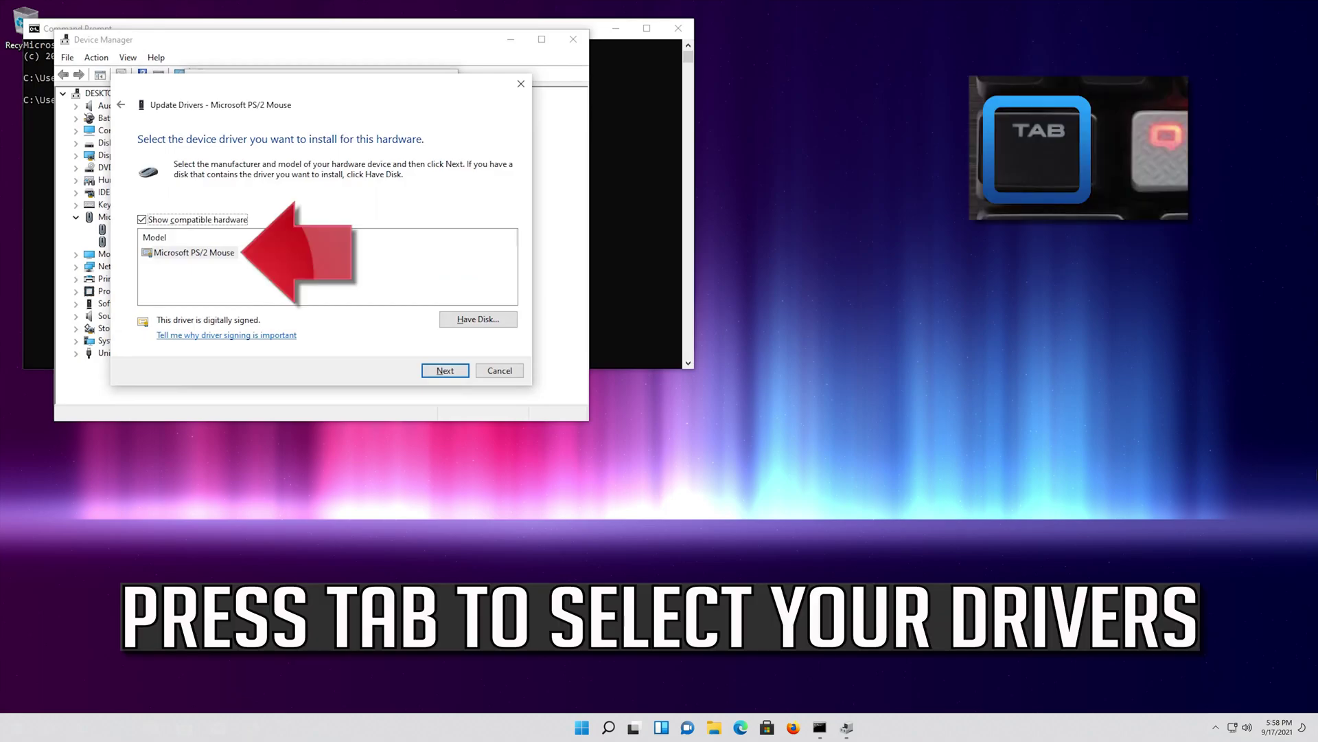
Select the Microsoft PS/2 Mouse model from the compatible hardware and install its driver.
key("Tab")
key("Tab")
key("Tab")
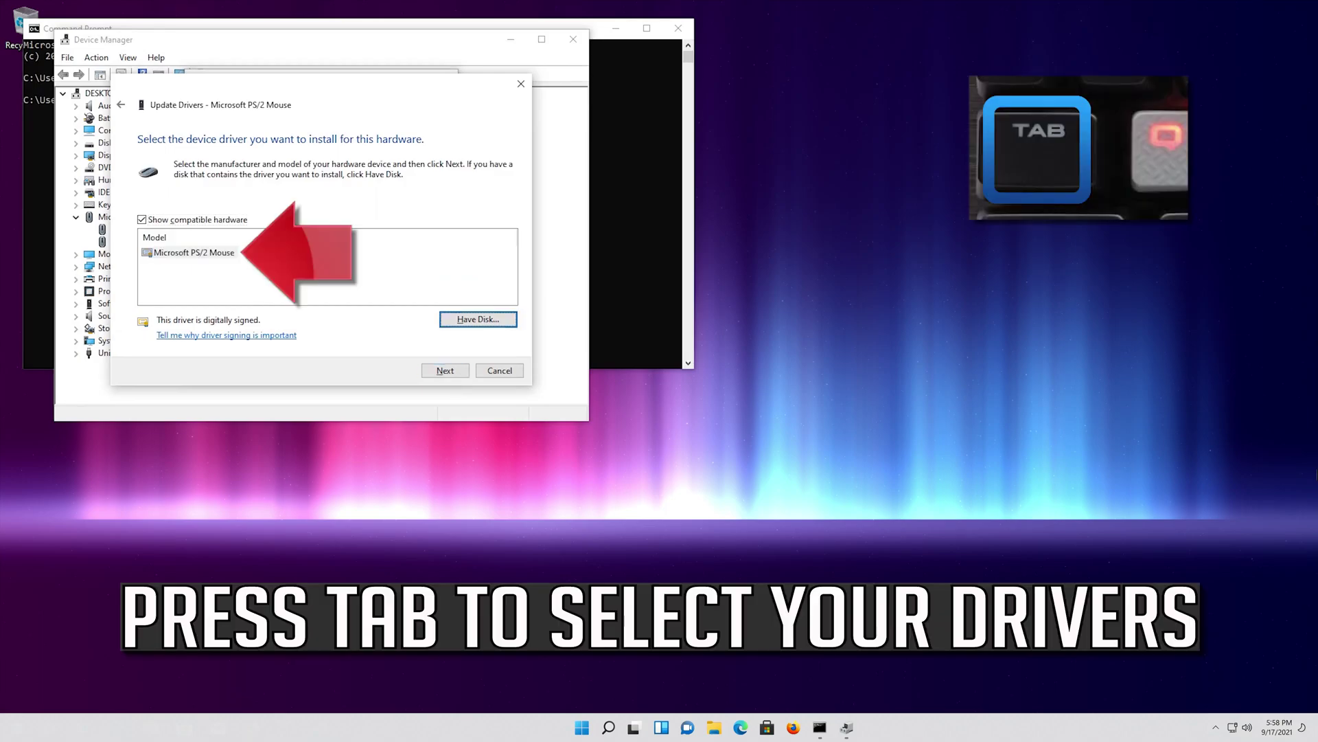
key("Tab")
key("Tab")
key("Tab")
key("Tab")
key("Tab")
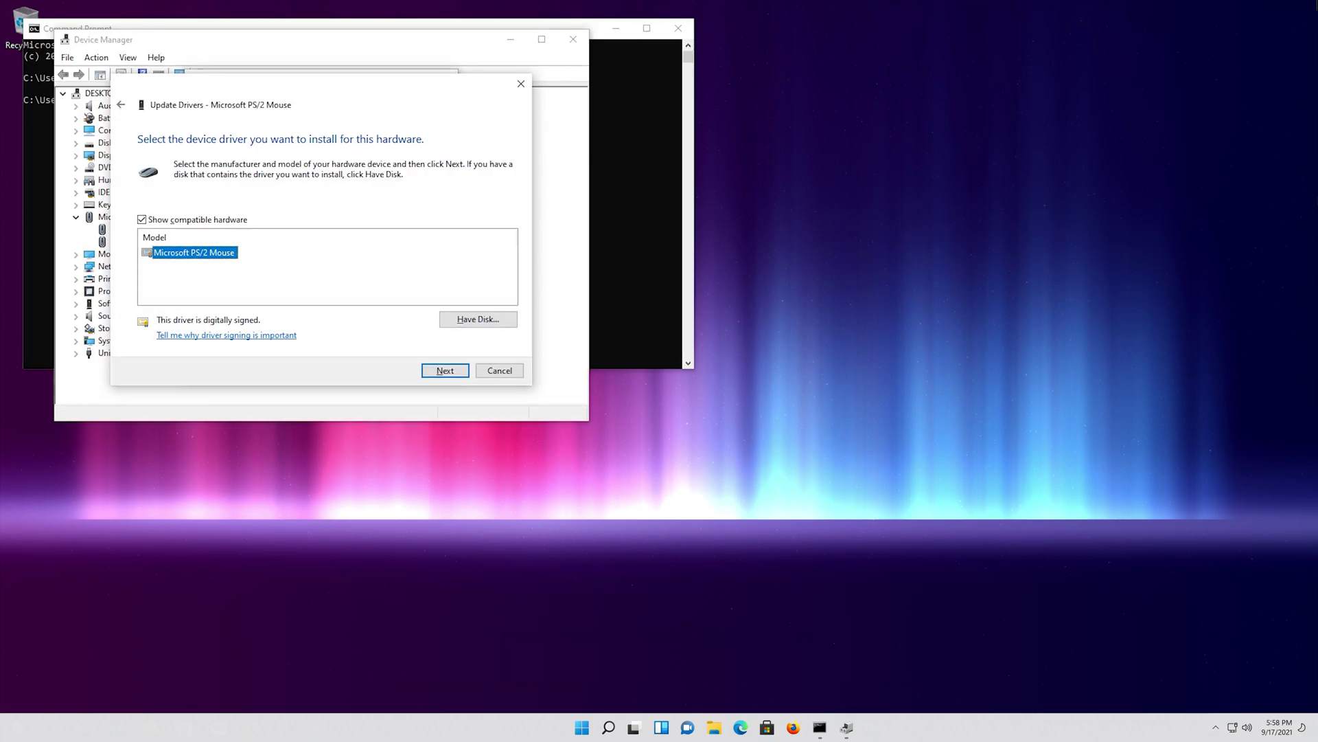
key("Return")
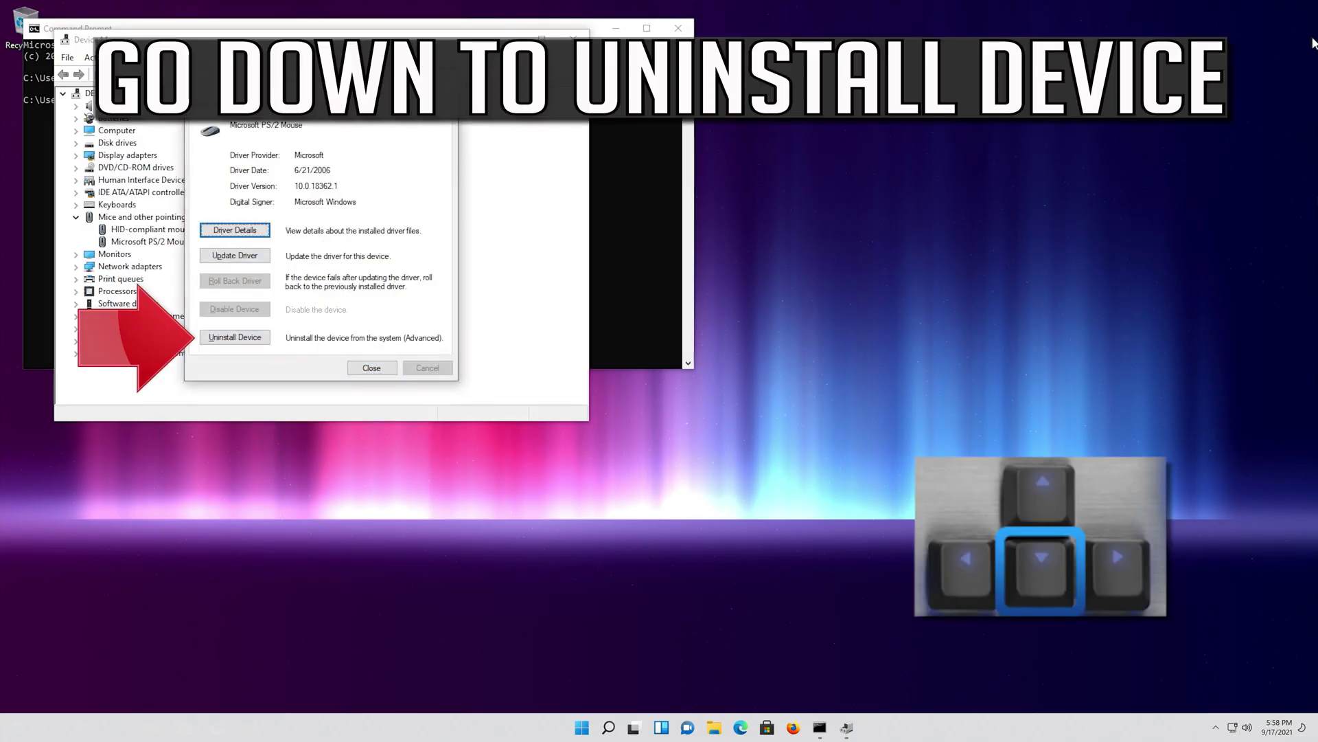
Uninstall the Microsoft PS/2 Mouse device and agree to restart the computer.
key("Down")
key("Down")
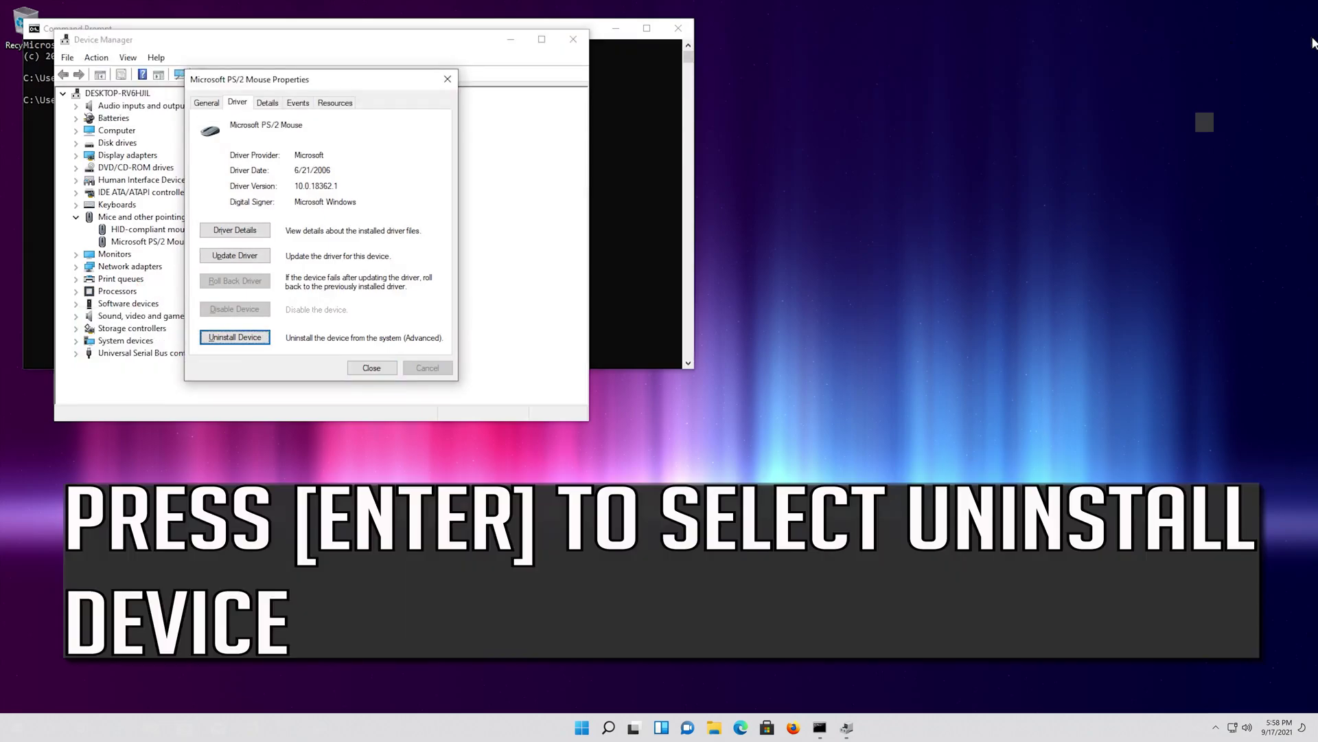
key("Return")
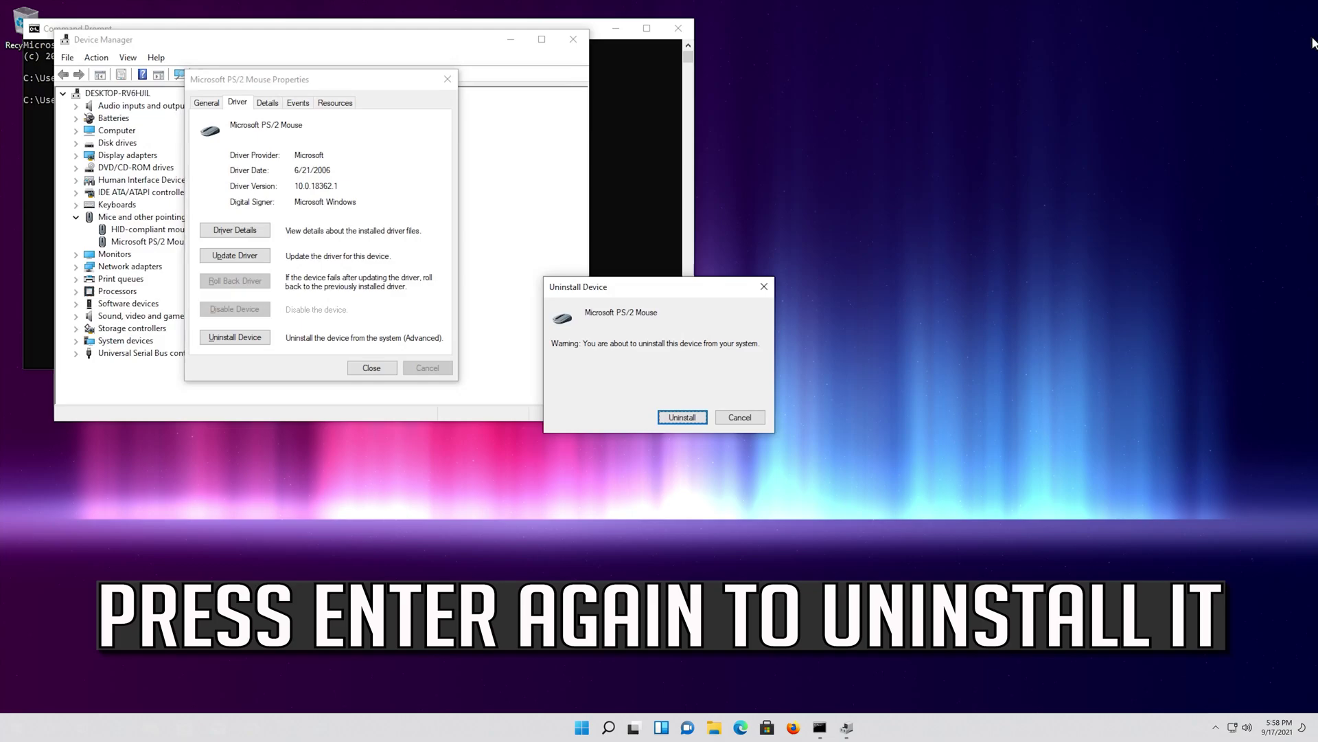
key("Return")
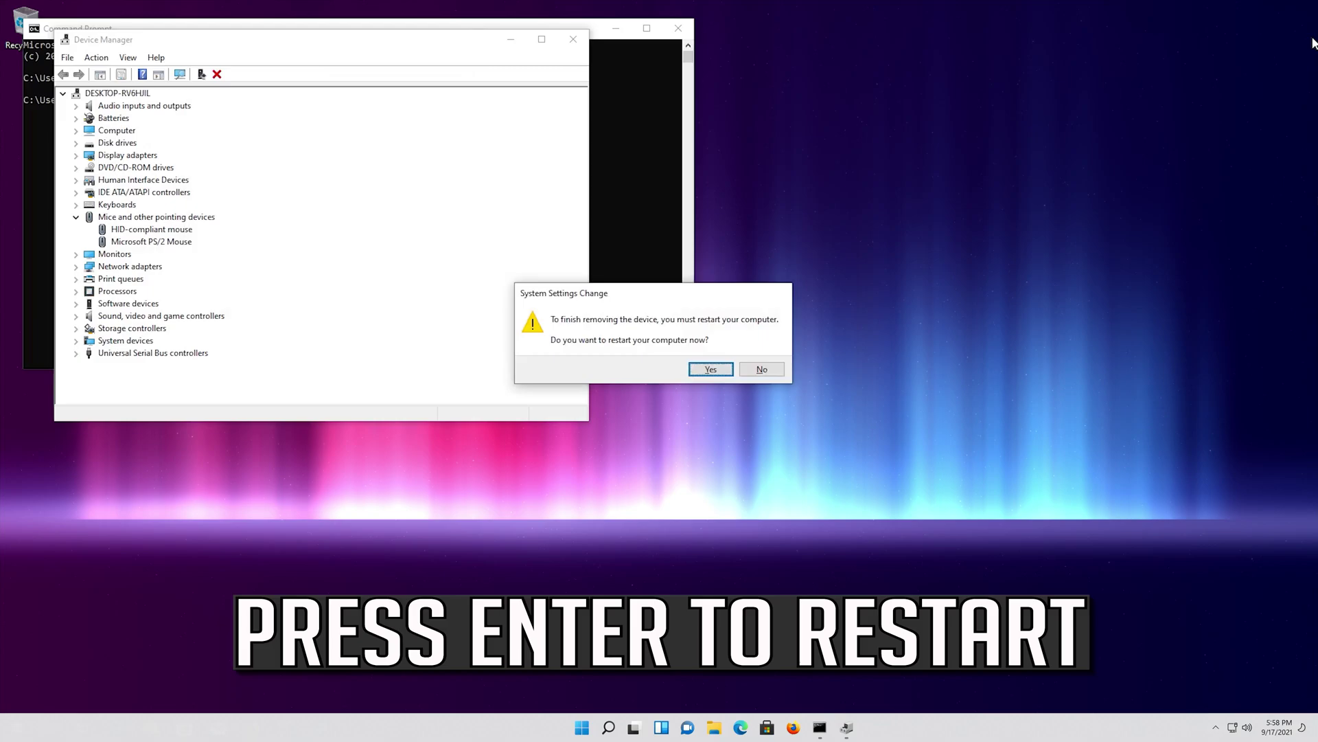
key("Return")
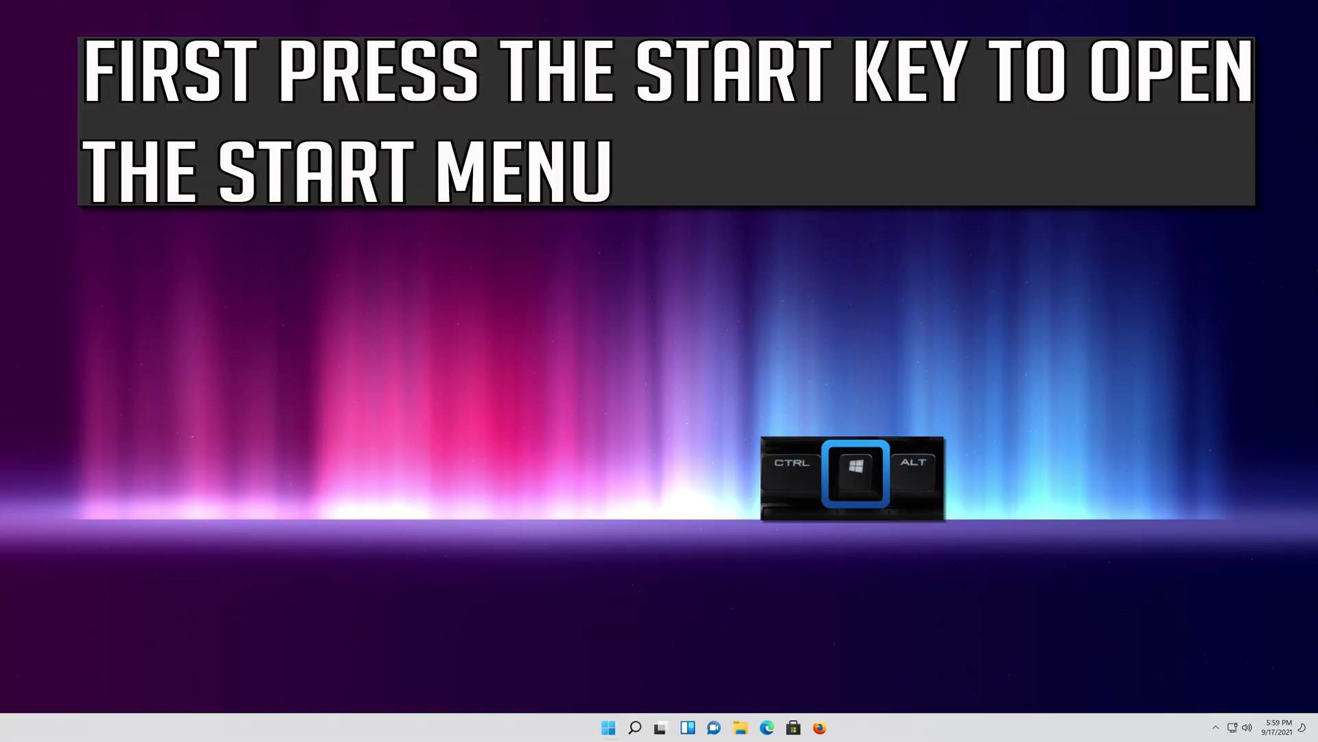
Search for regedit, open Registry Editor and allow it to make changes to the device.
key("super")
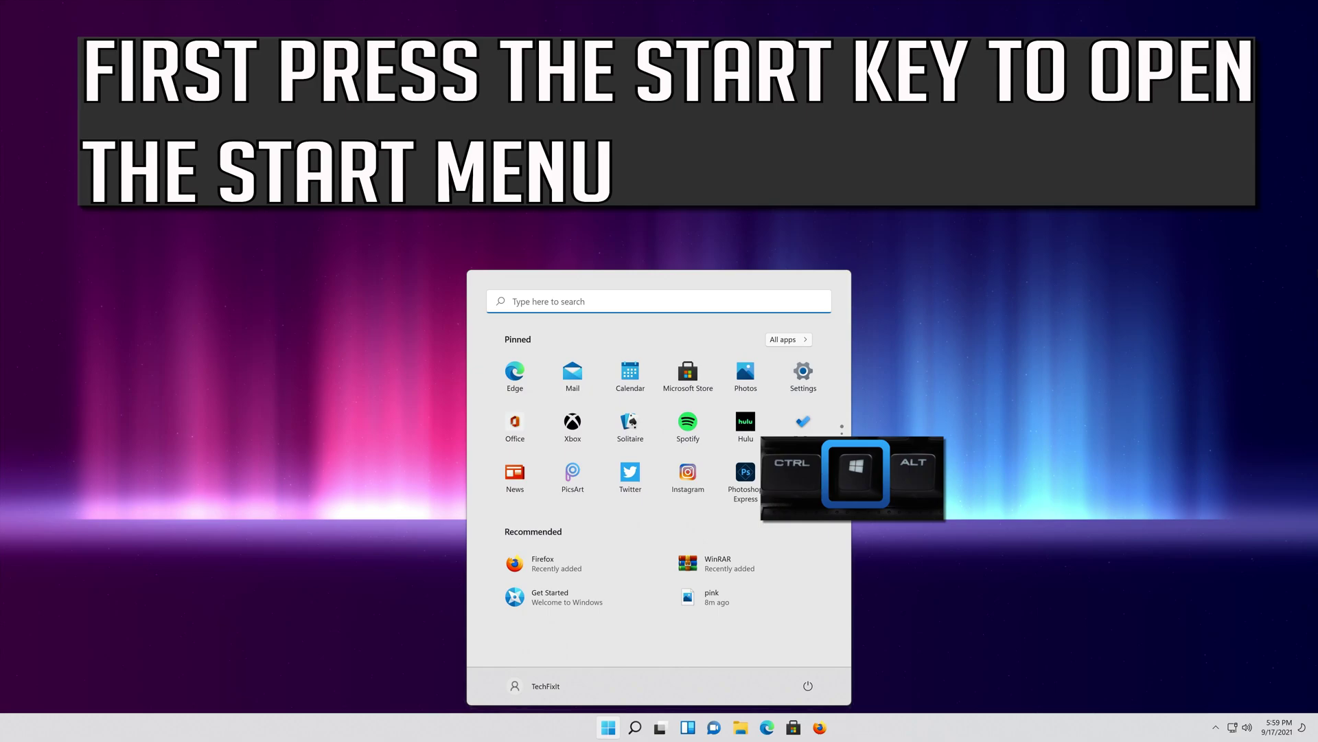
type("regedit")
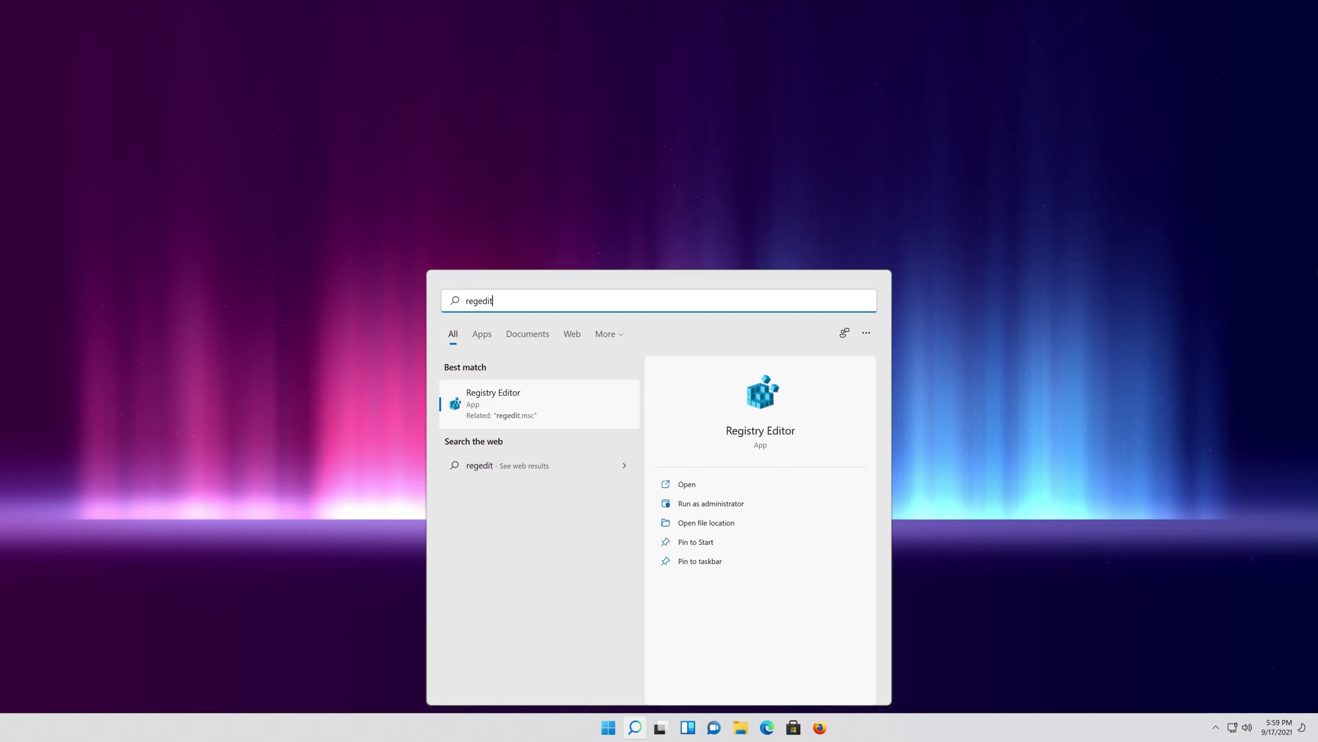
key("Return")
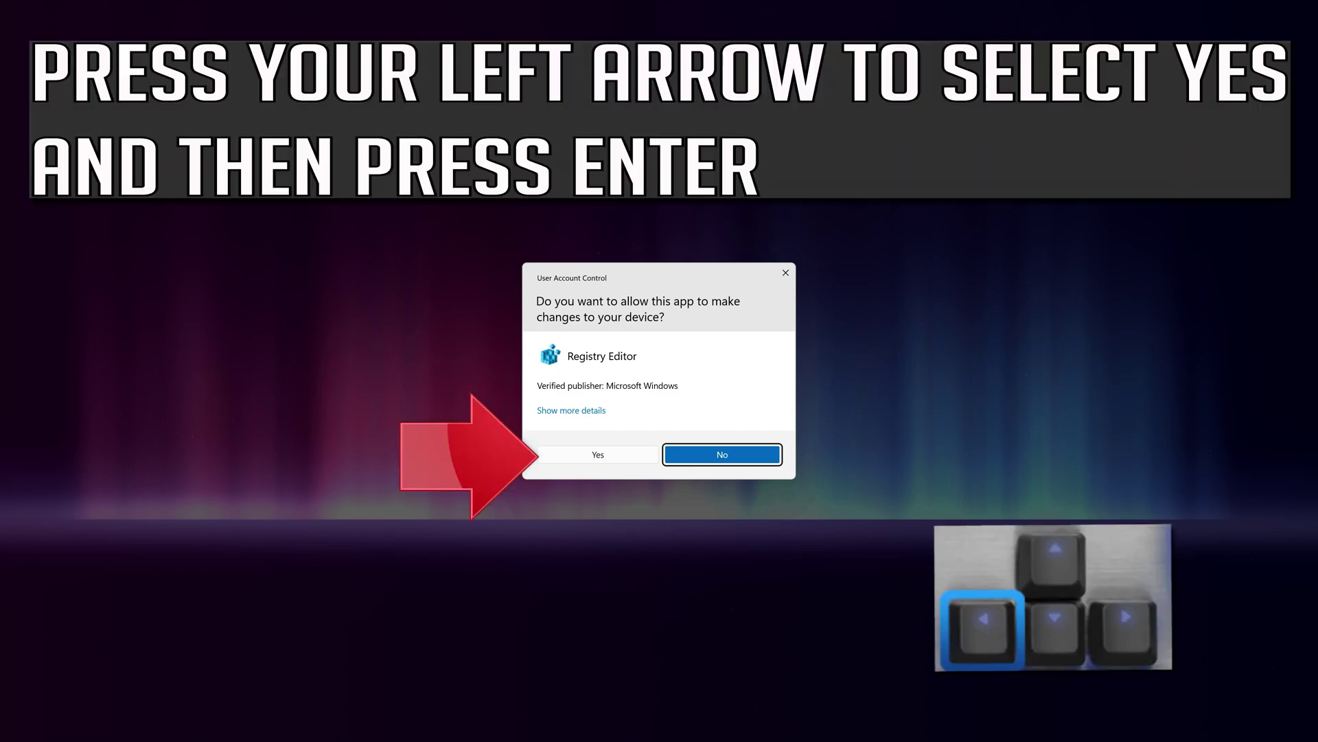
key("Left")
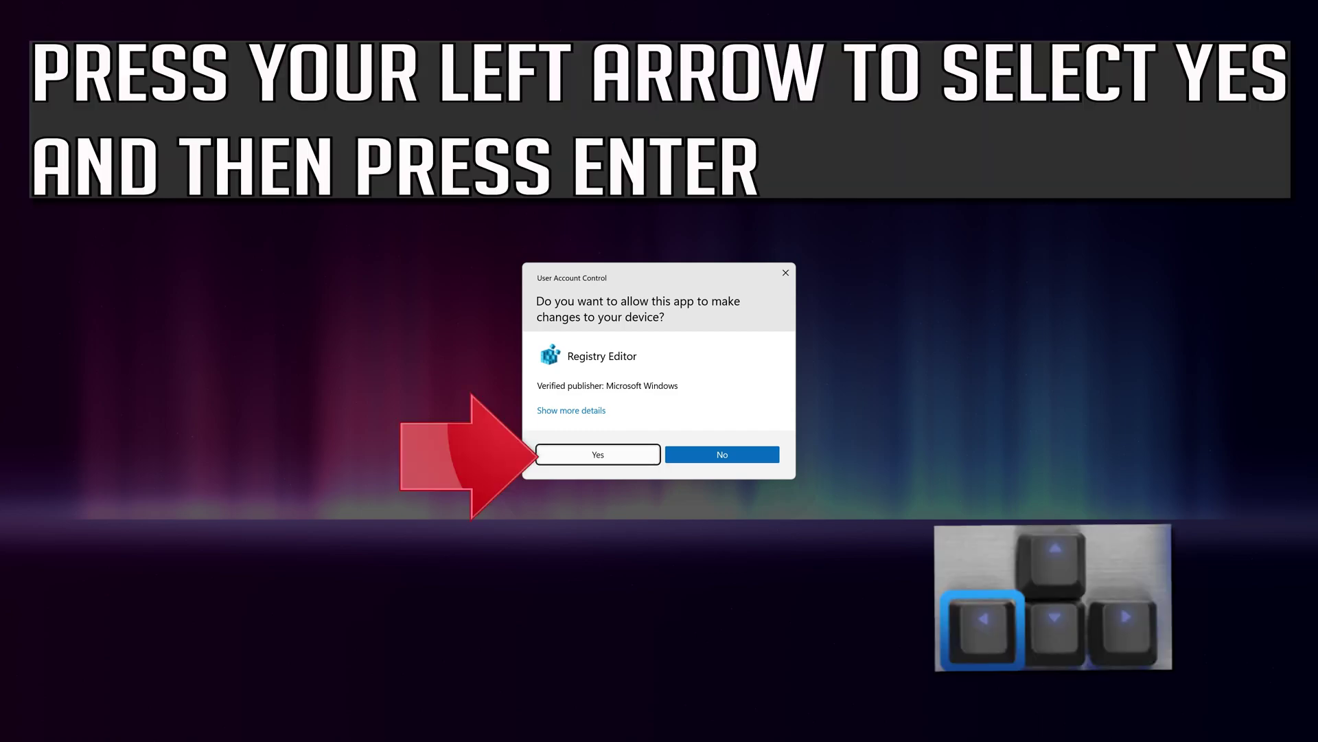
key("Return")
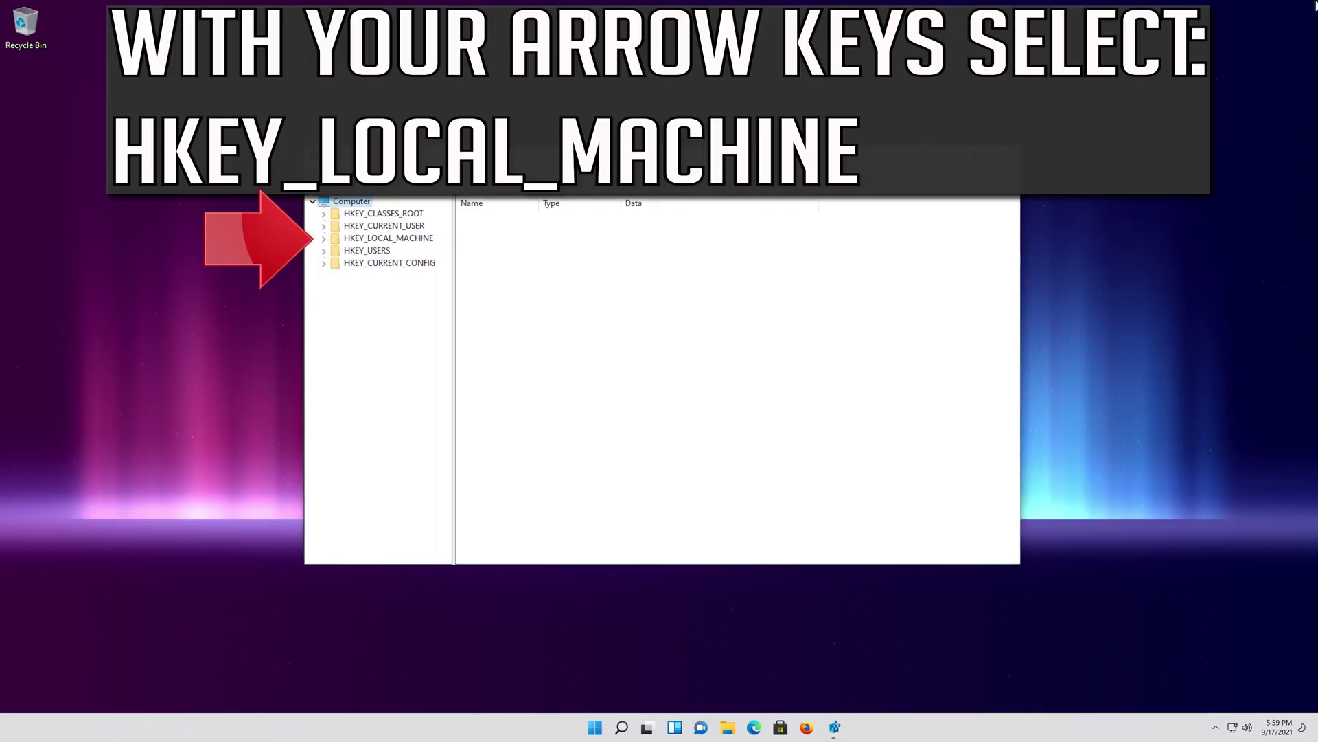
Select the HKEY_LOCAL_MACHINE hive in the registry tree and expand it.
key("Down")
key("Down")
key("Down")
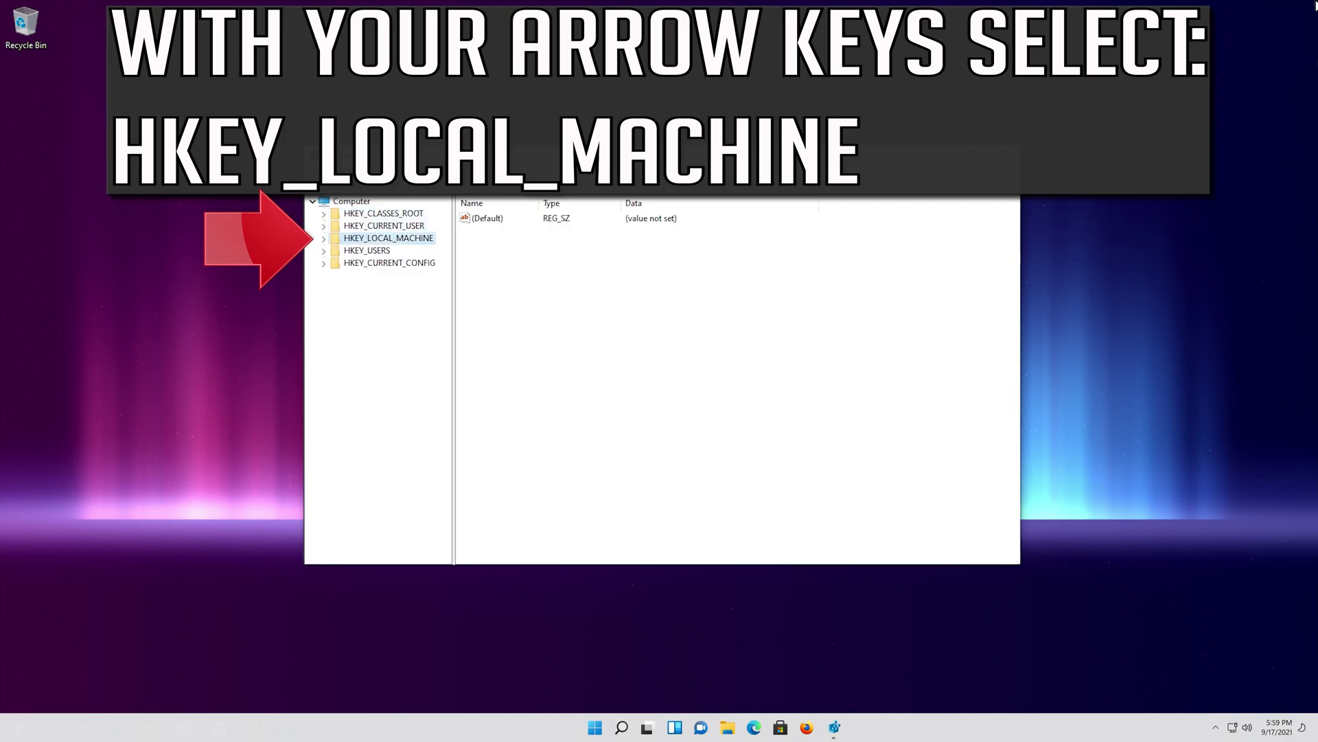
key("Right")
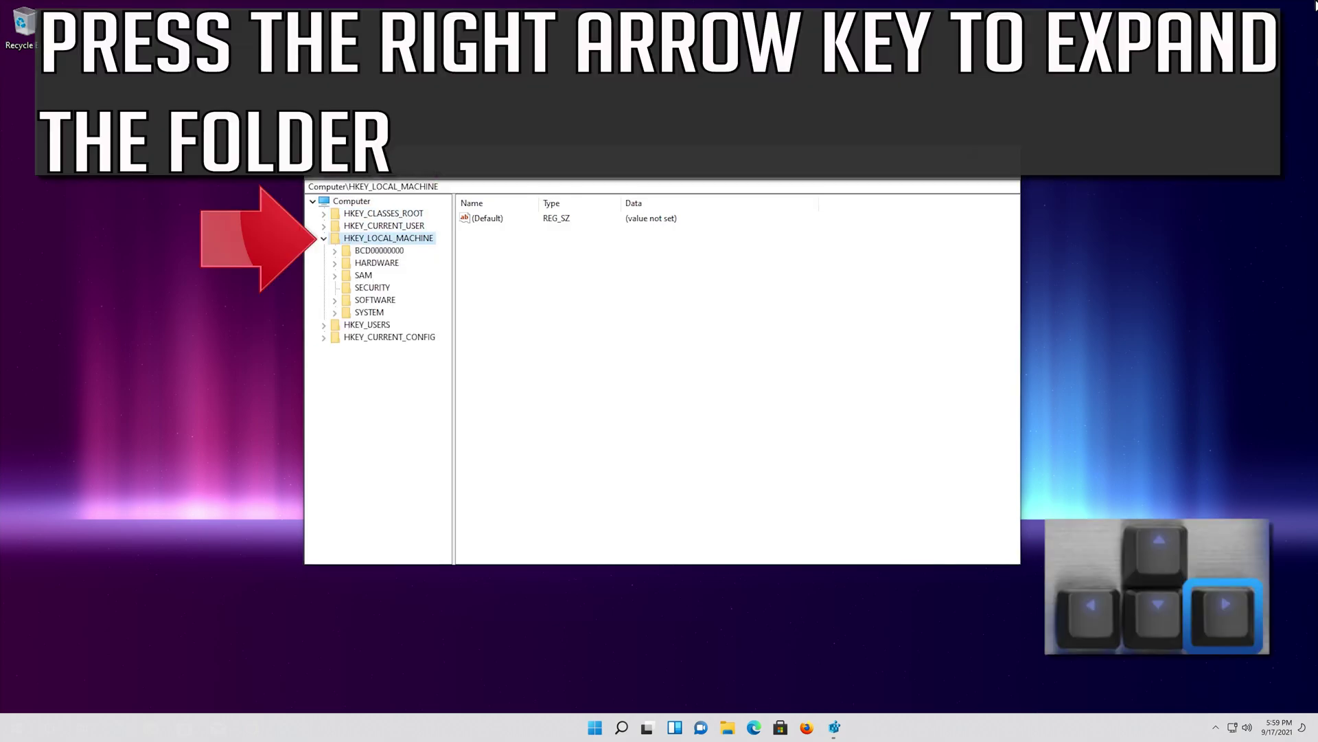
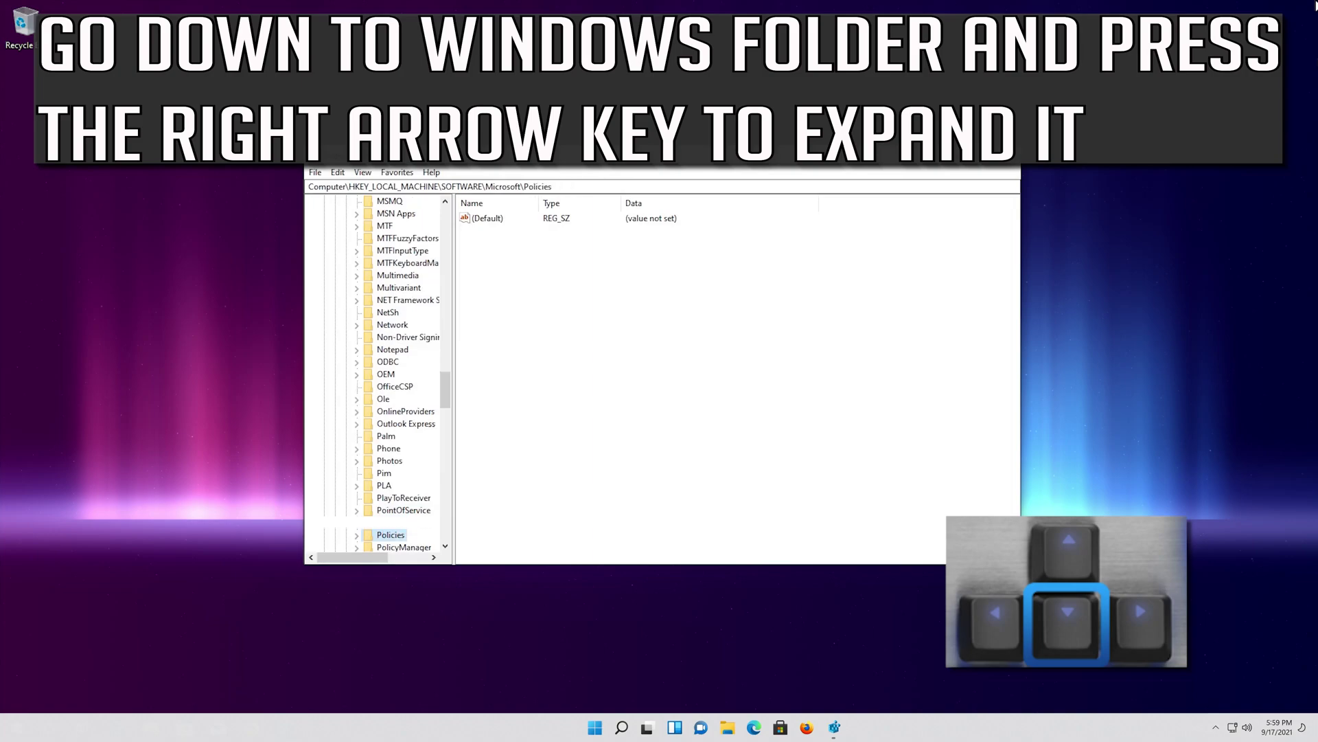
Go down the subkeys of SOFTWARE\Microsoft to the Windows key and expand it.
key("Down")
key("Down")
key("Down")
key("Down")
key("Down")
key("Down")
key("Down")
key("Down")
key("Down")
key("Down")
key("Down")
key("Down")
key("Down")
key("Down")
key("Down")
key("Down")
key("Down")
key("Down")
key("Down")
key("Down")
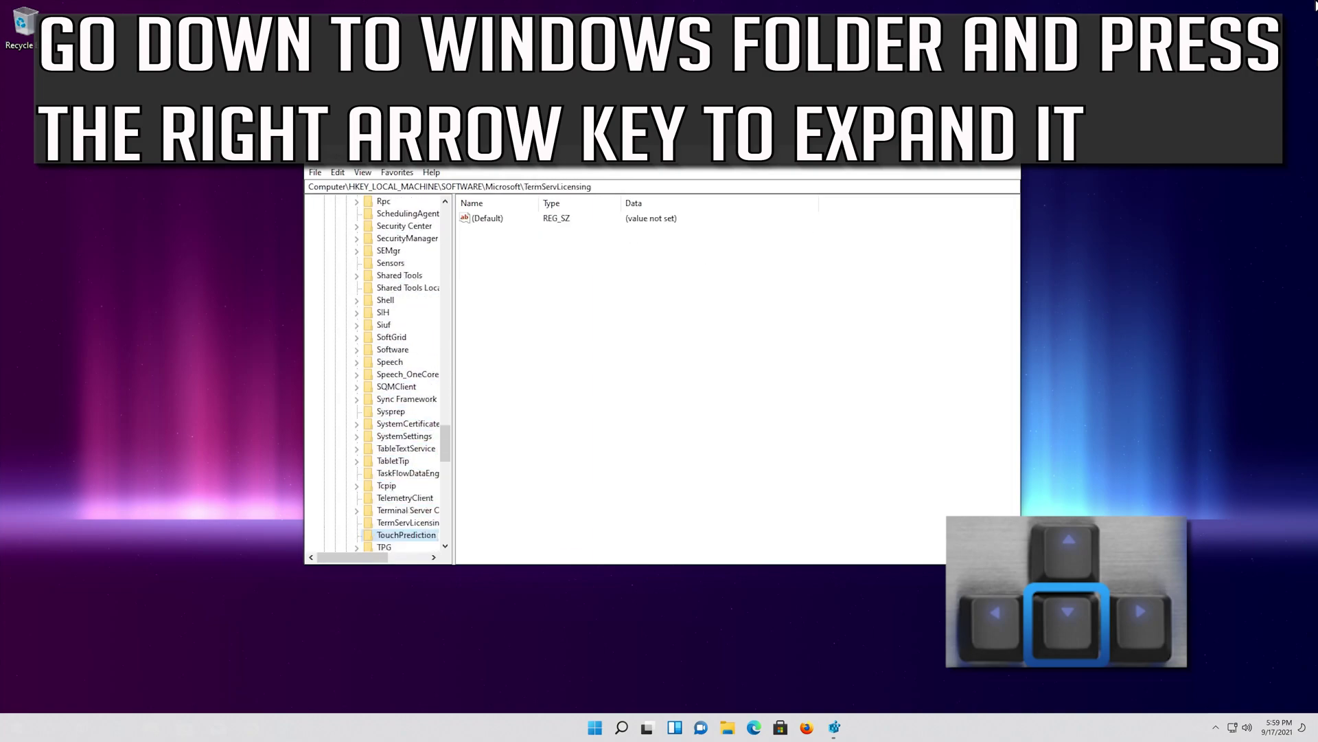
key("Down")
key("Down")
key("Down")
key("Down")
key("Down")
key("Down")
key("Down")
key("Down")
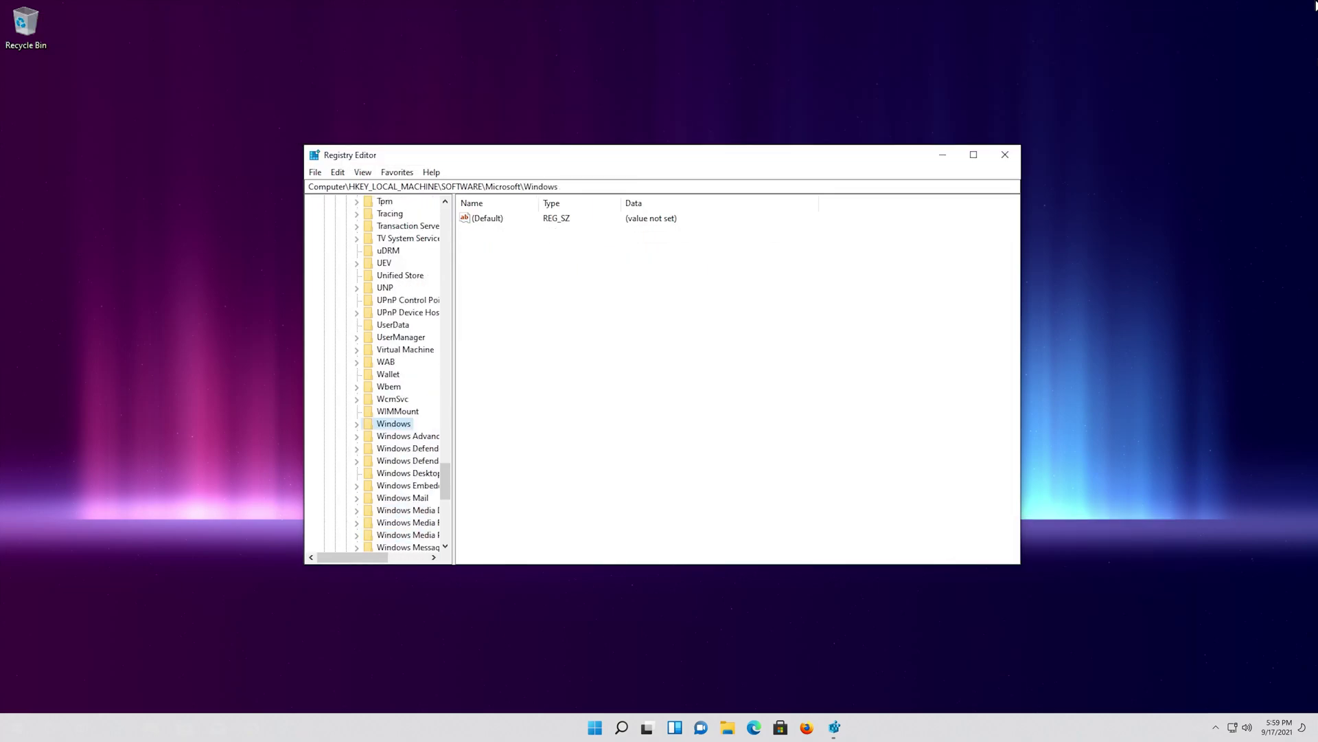
key("Right")
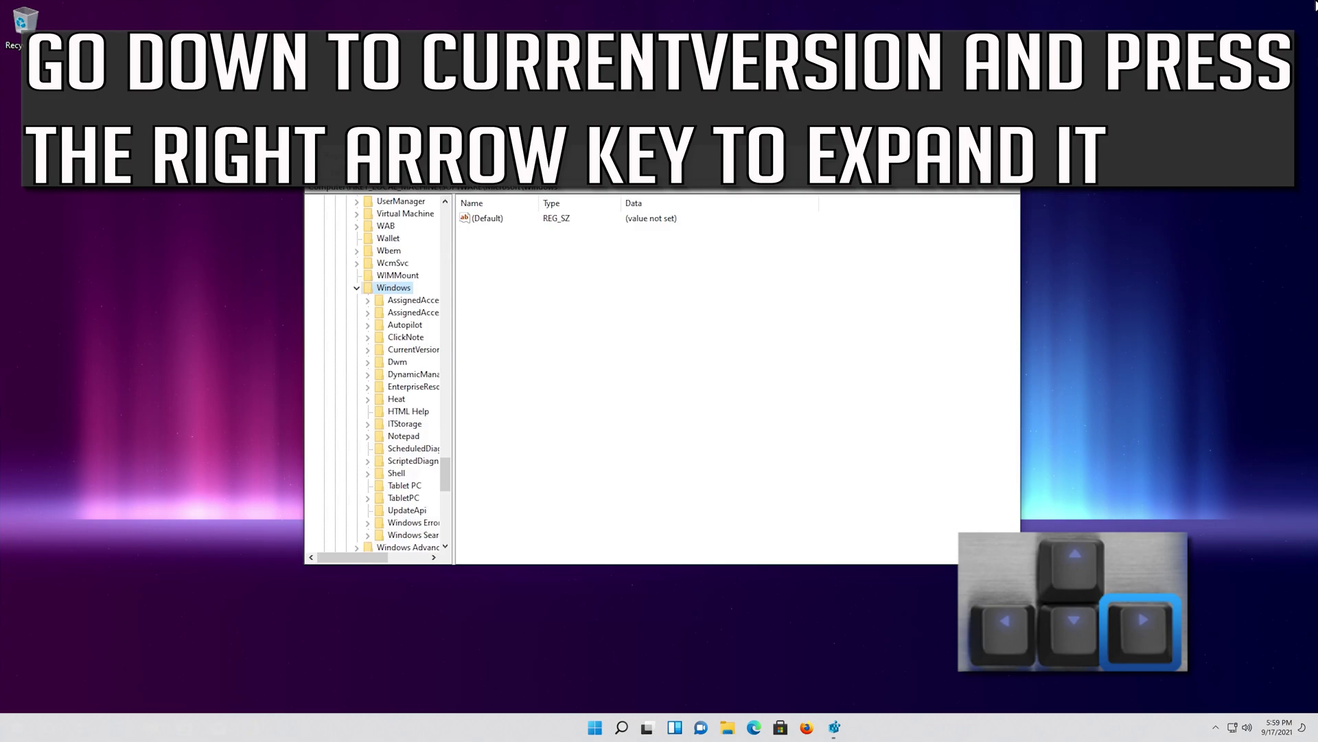
Select the CurrentVersion key under Windows and expand it.
key("Down")
key("Down")
key("Down")
key("Down")
key("Down")
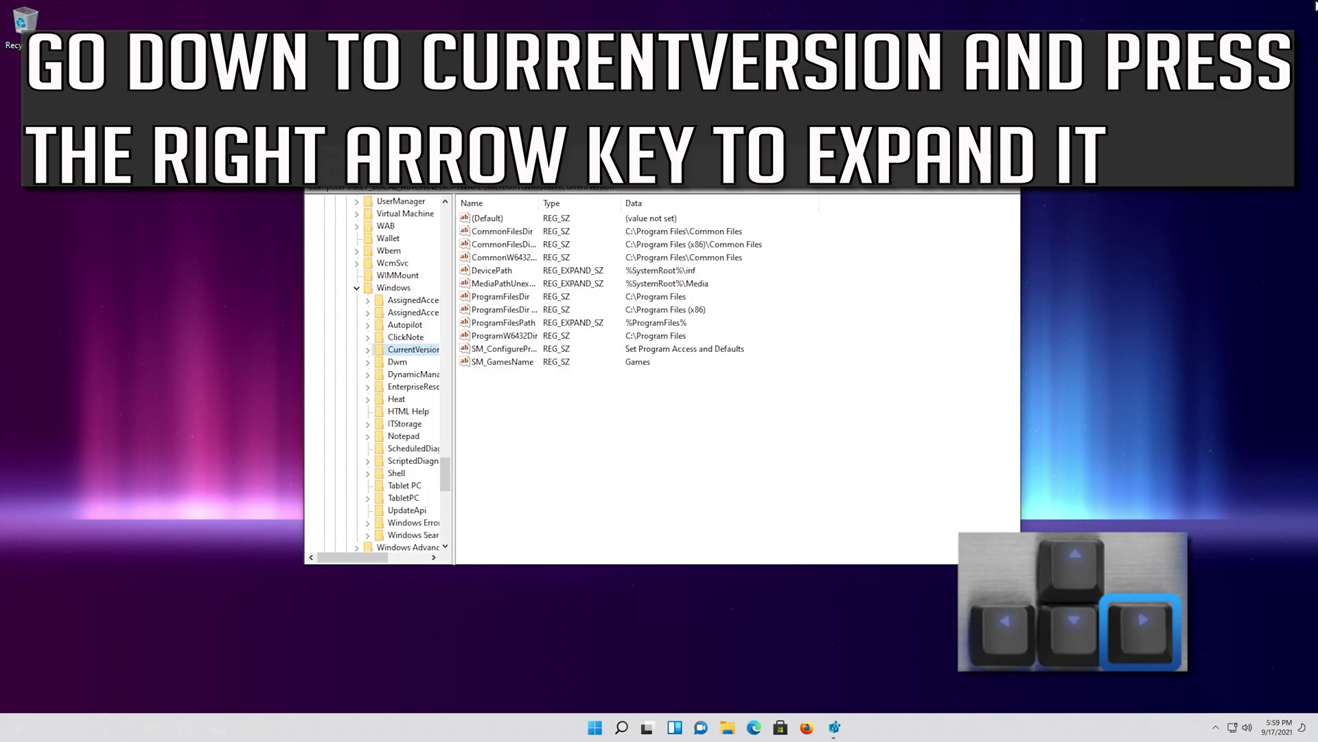
key("Right")
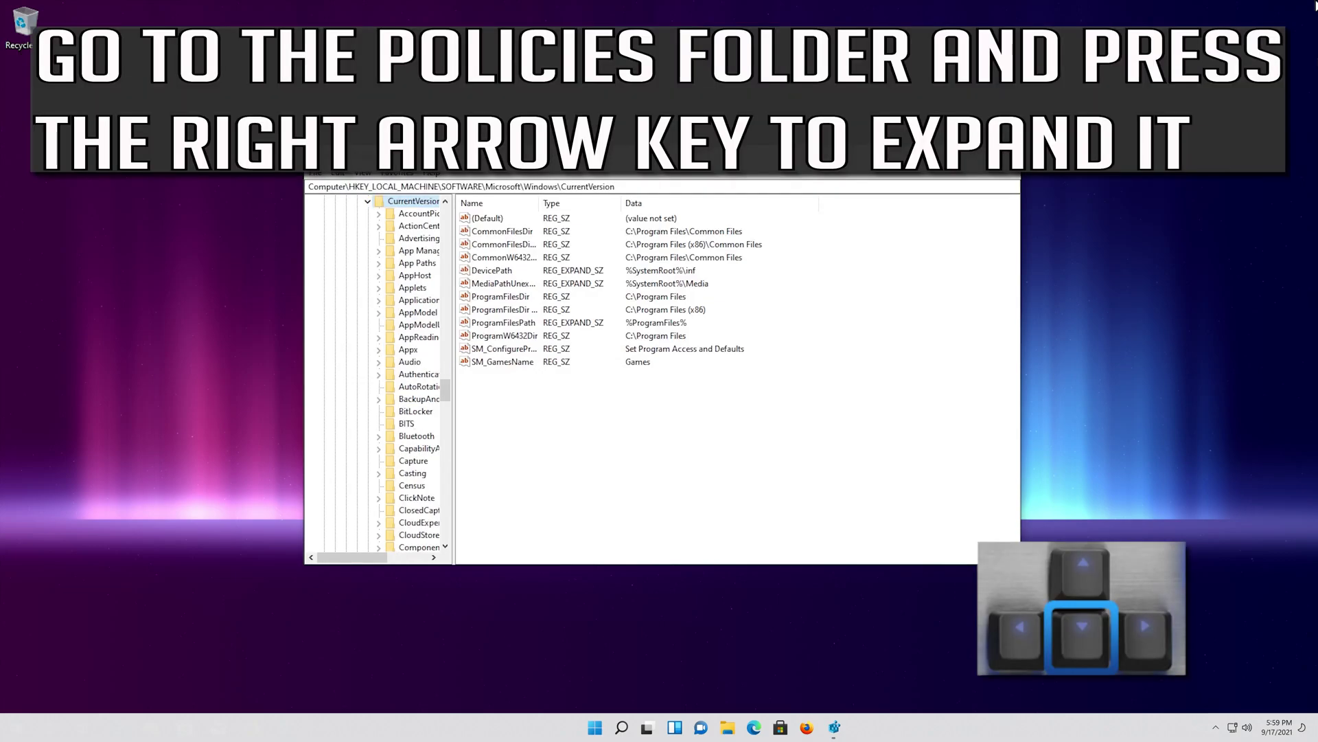
Go down the subkeys of CurrentVersion to the Policies key and expand it.
key("Down")
key("Down")
key("Down")
key("Down")
key("Down")
key("Down")
key("Down")
key("Down")
key("Down")
key("Down")
key("Down")
key("Down")
key("Down")
key("Down")
key("Down")
key("Down")
key("Down")
key("Down")
key("Down")
key("Down")
key("Down")
key("Down")
key("Down")
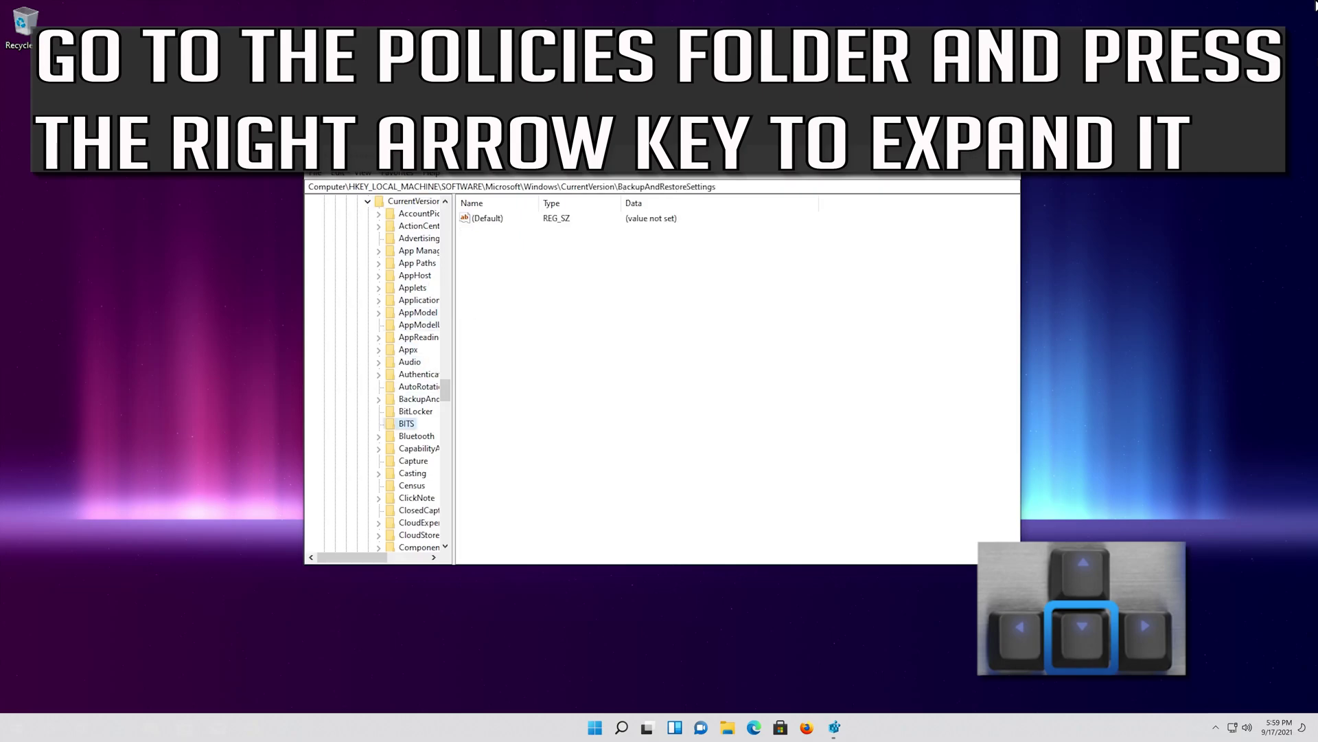
key("Down")
key("Down")
key("Down")
key("Down")
key("Down")
key("Down")
key("Down")
key("Down")
key("Down")
key("Down")
key("Down")
key("Down")
key("Down")
key("Down")
key("Down")
key("Down")
key("Down")
key("Down")
key("Down")
key("Down")
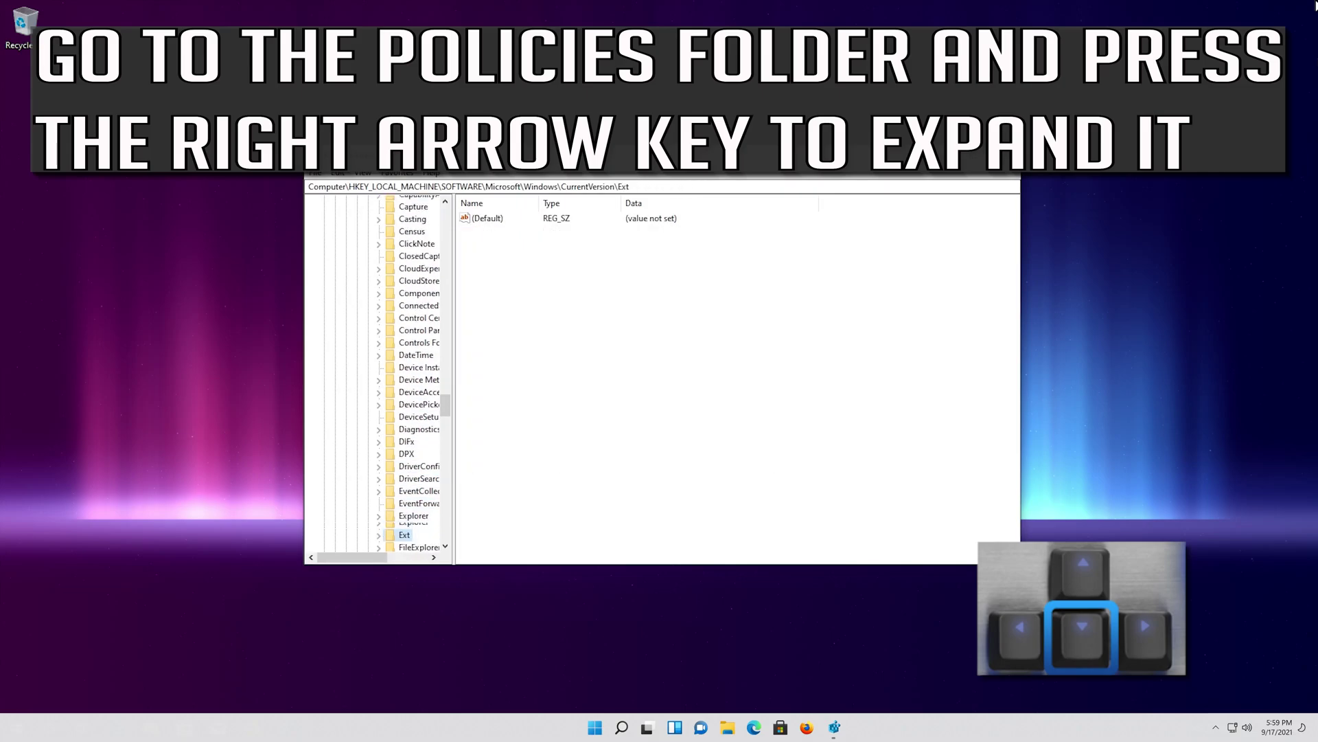
key("Down")
key("Down")
key("Down")
key("Down")
key("Down")
key("Down")
key("Down")
key("Down")
key("Down")
key("Down")
key("Down")
key("Down")
key("Down")
key("Down")
key("Down")
key("Down")
key("Down")
key("Down")
key("Down")
key("Down")
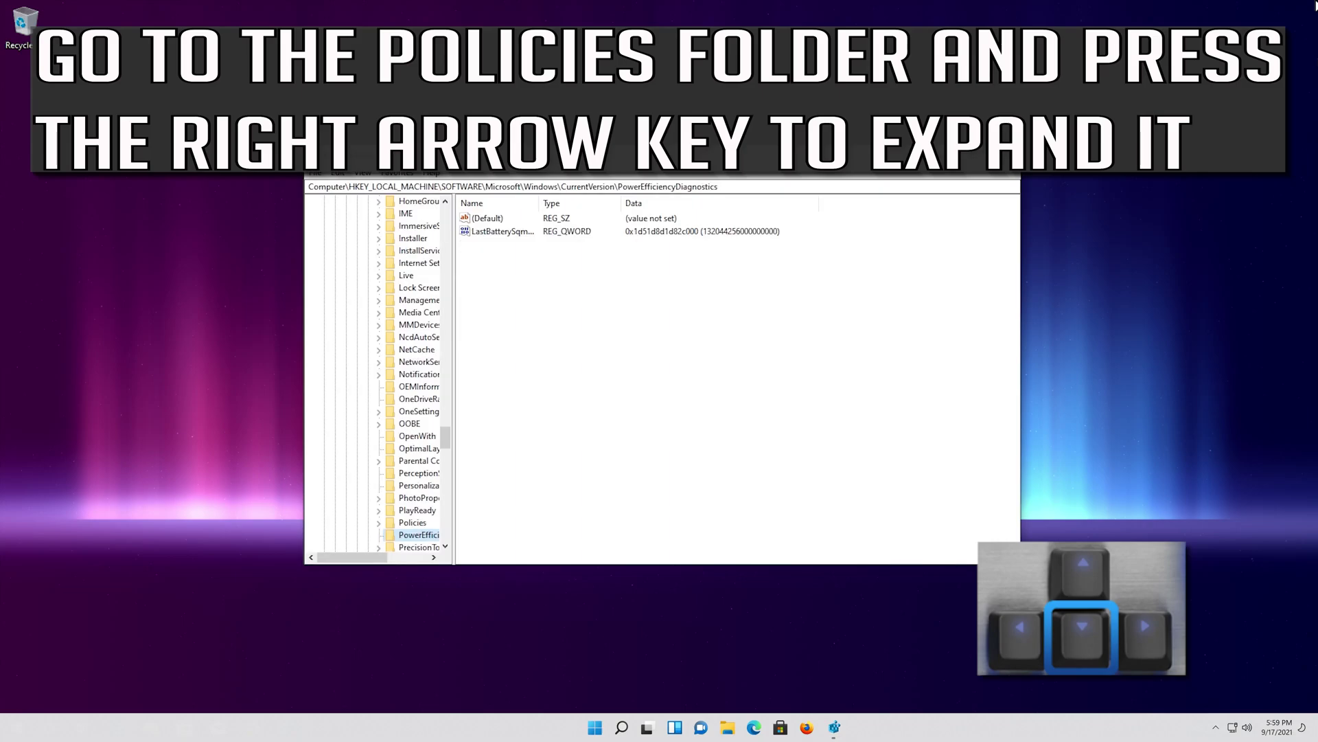
key("Down")
key("Down")
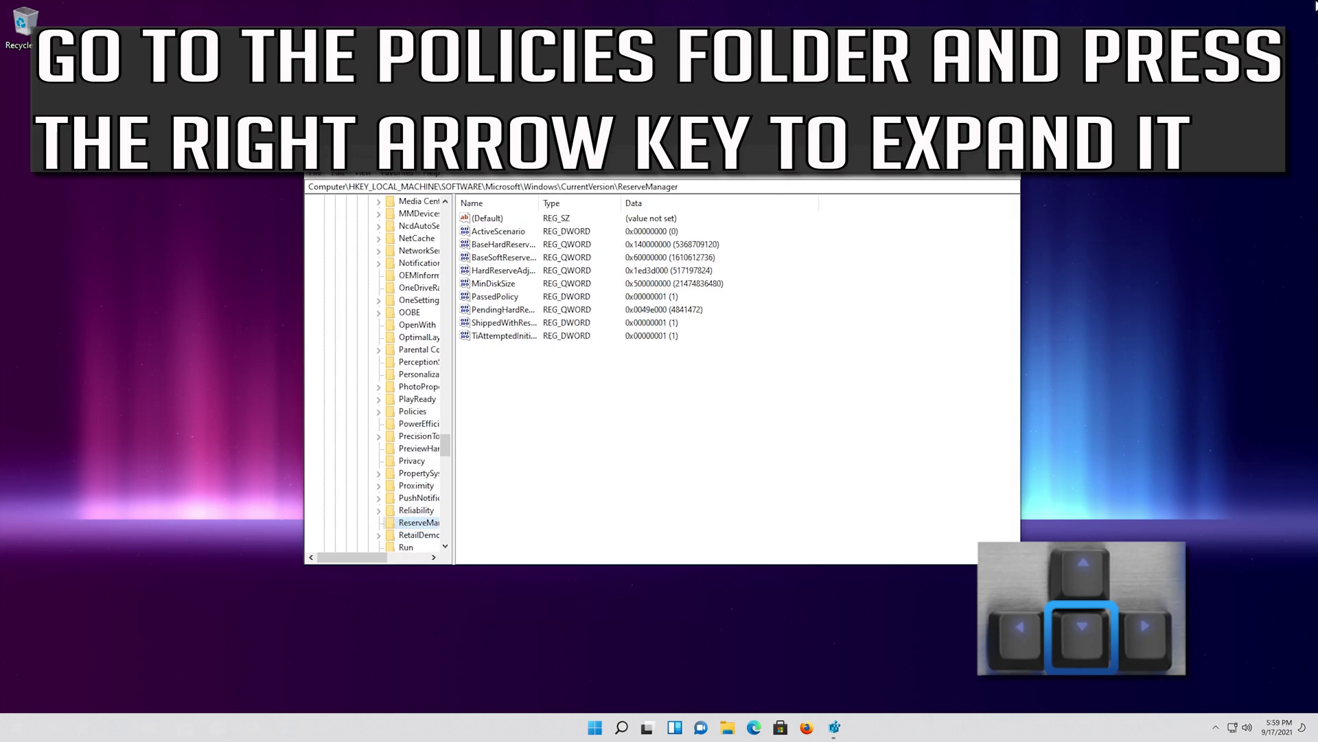
key("Up")
key("Up")
key("Up")
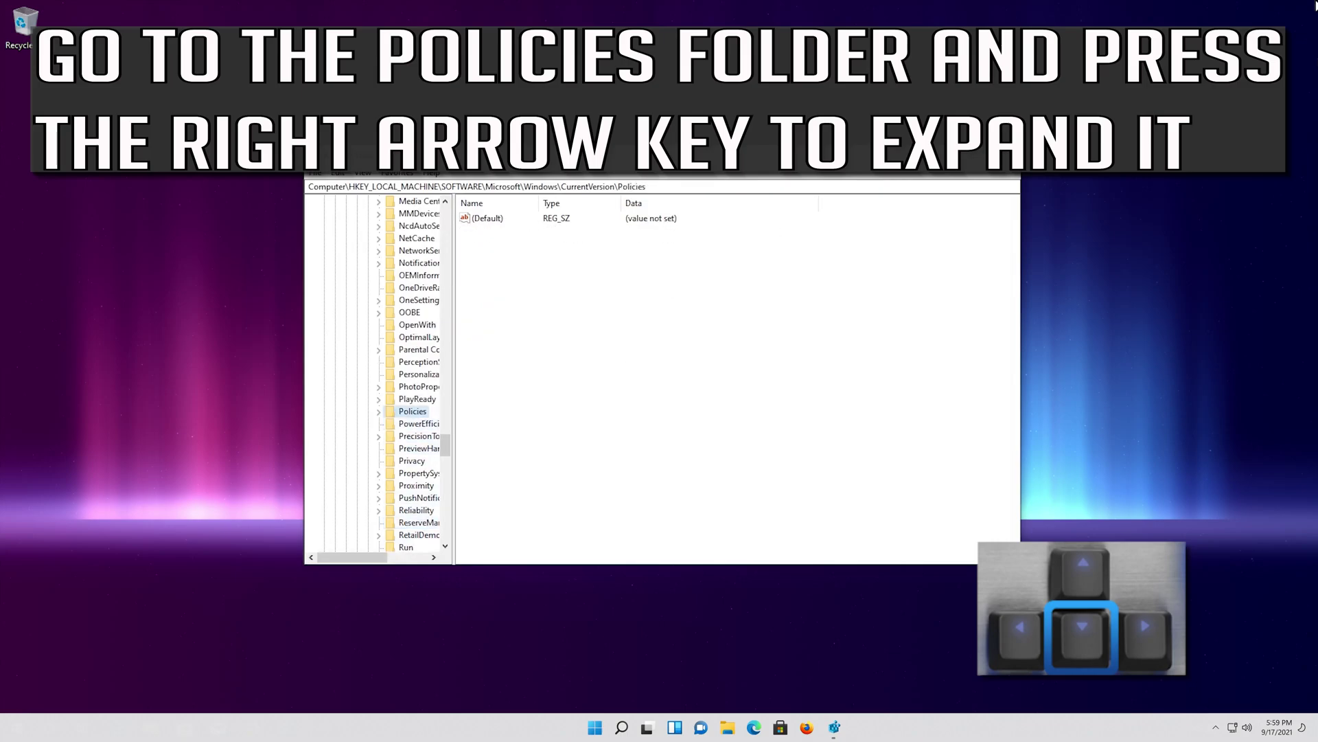
key("Right")
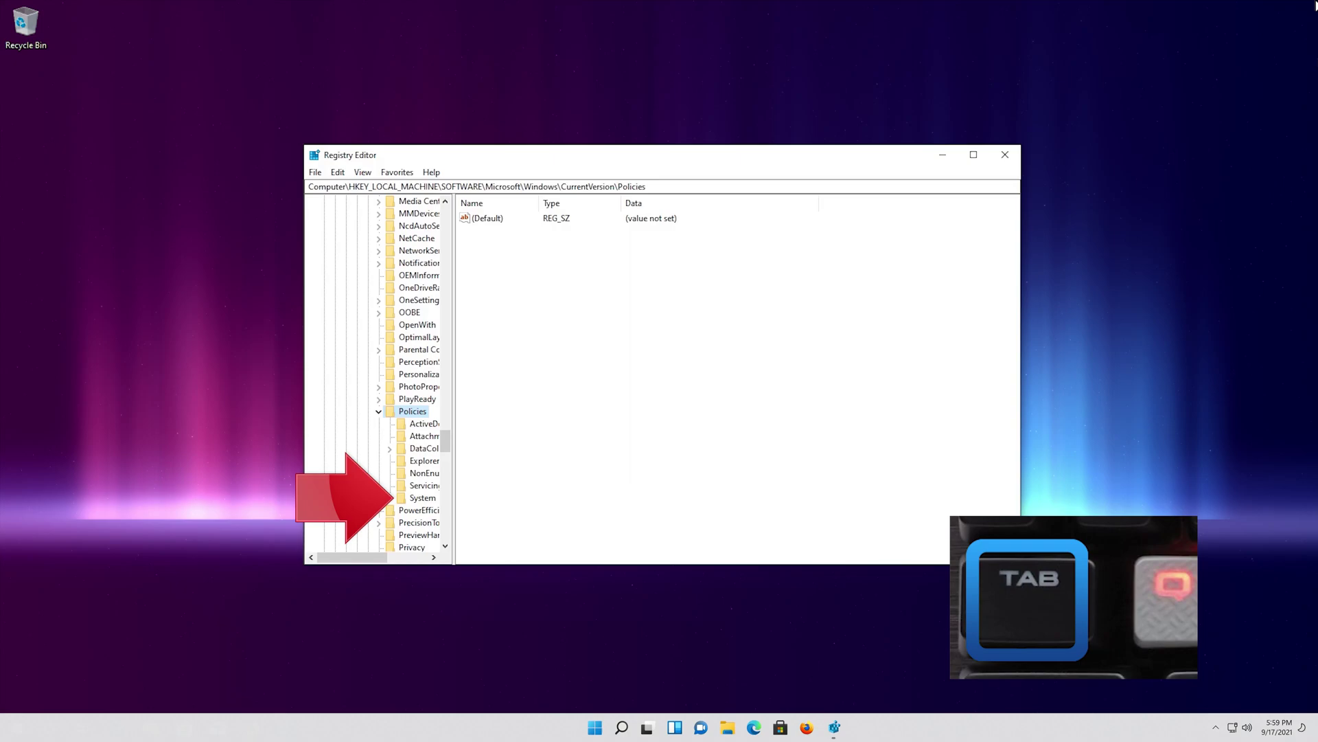
Select the System key under Policies to list its values.
key("Down")
key("Down")
key("Down")
key("Down")
key("Down")
key("Down")
key("Down")
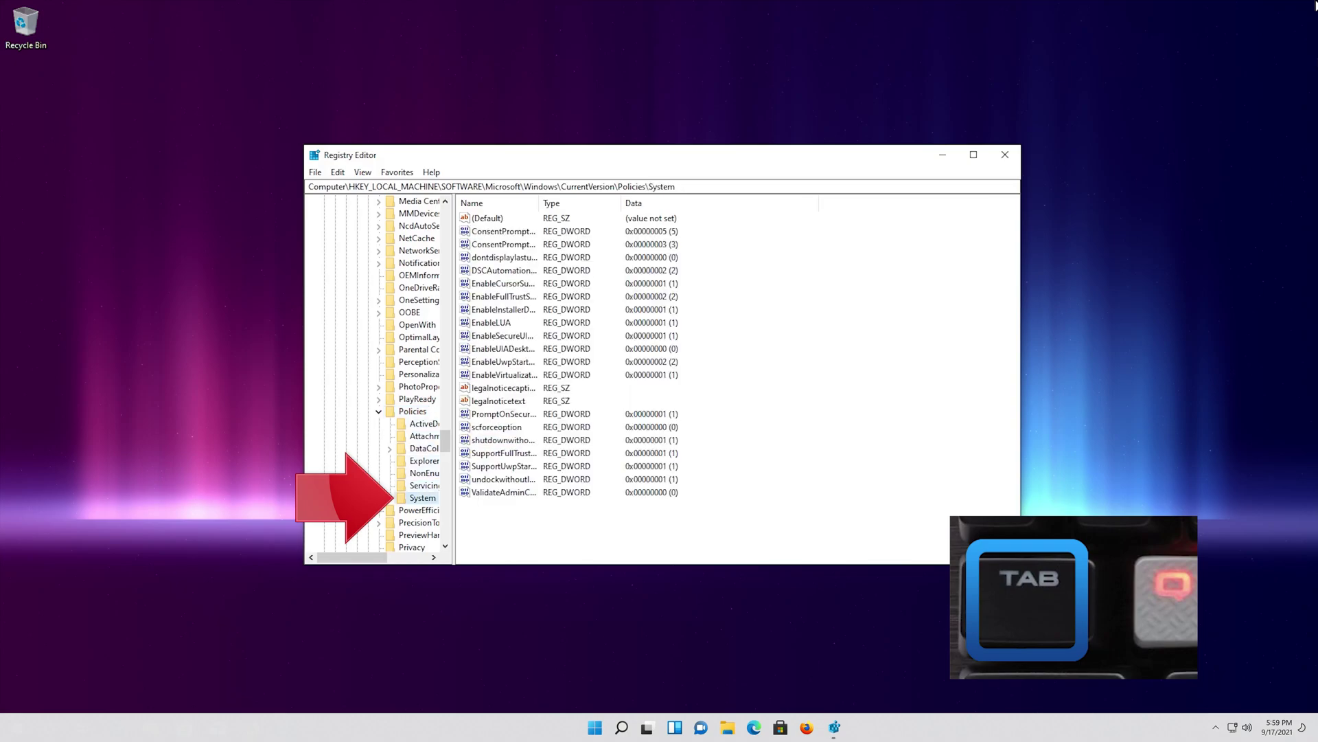
Open the EnableCursorSuppression value in the System key and set its value data to 0.
key("Tab")
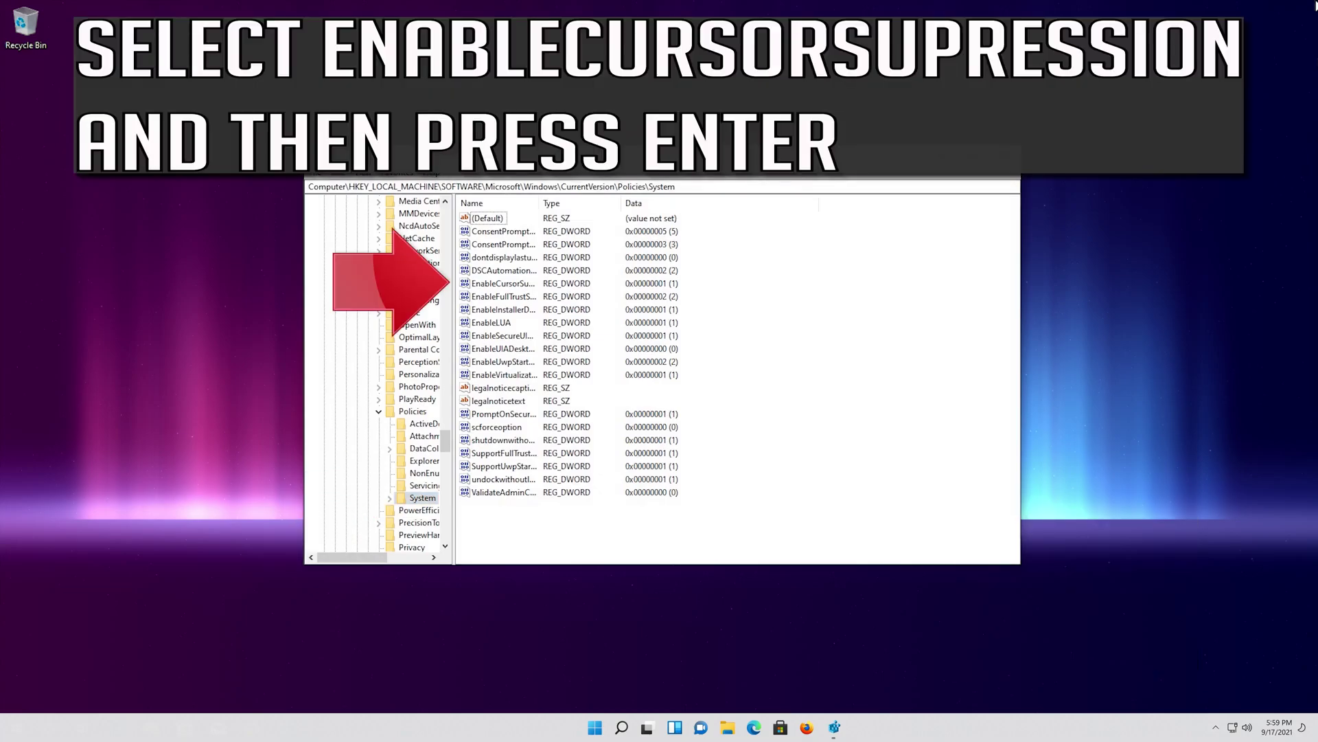
key("Down")
key("Down")
key("Down")
key("Down")
key("Down")
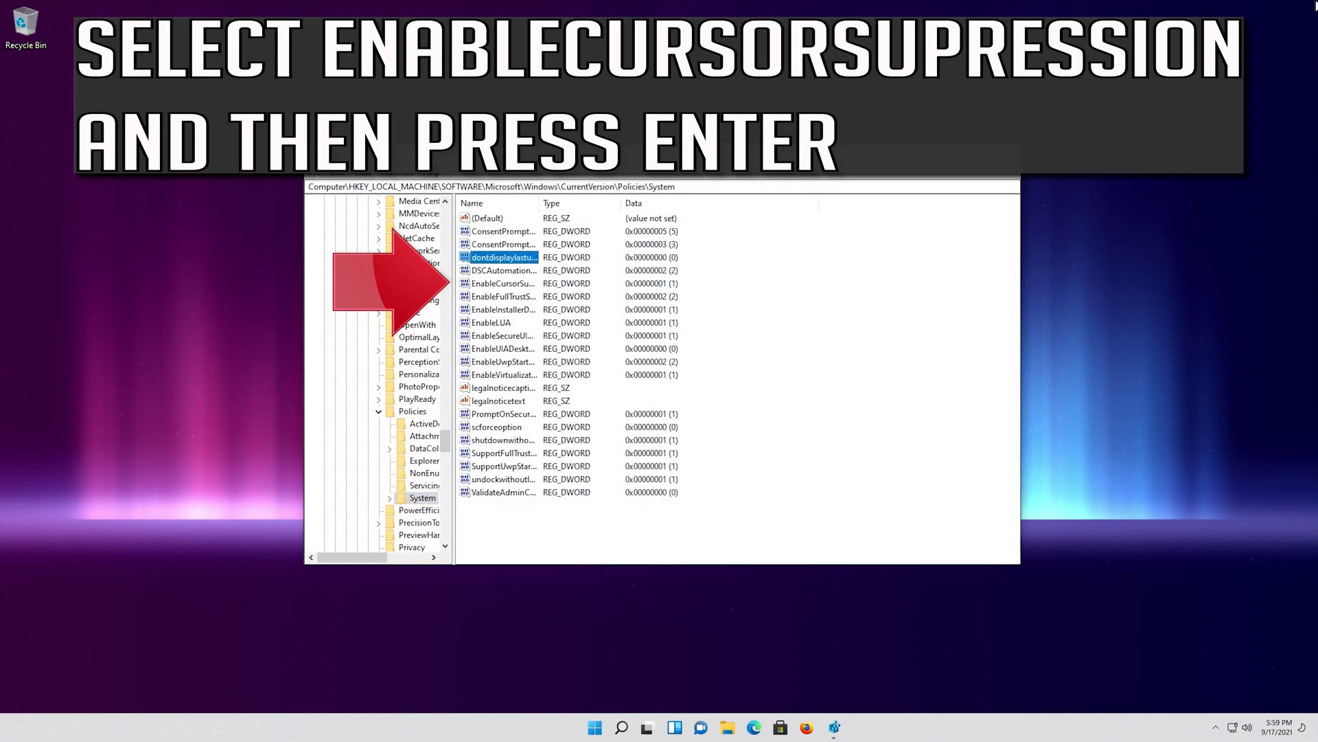
key("Return")
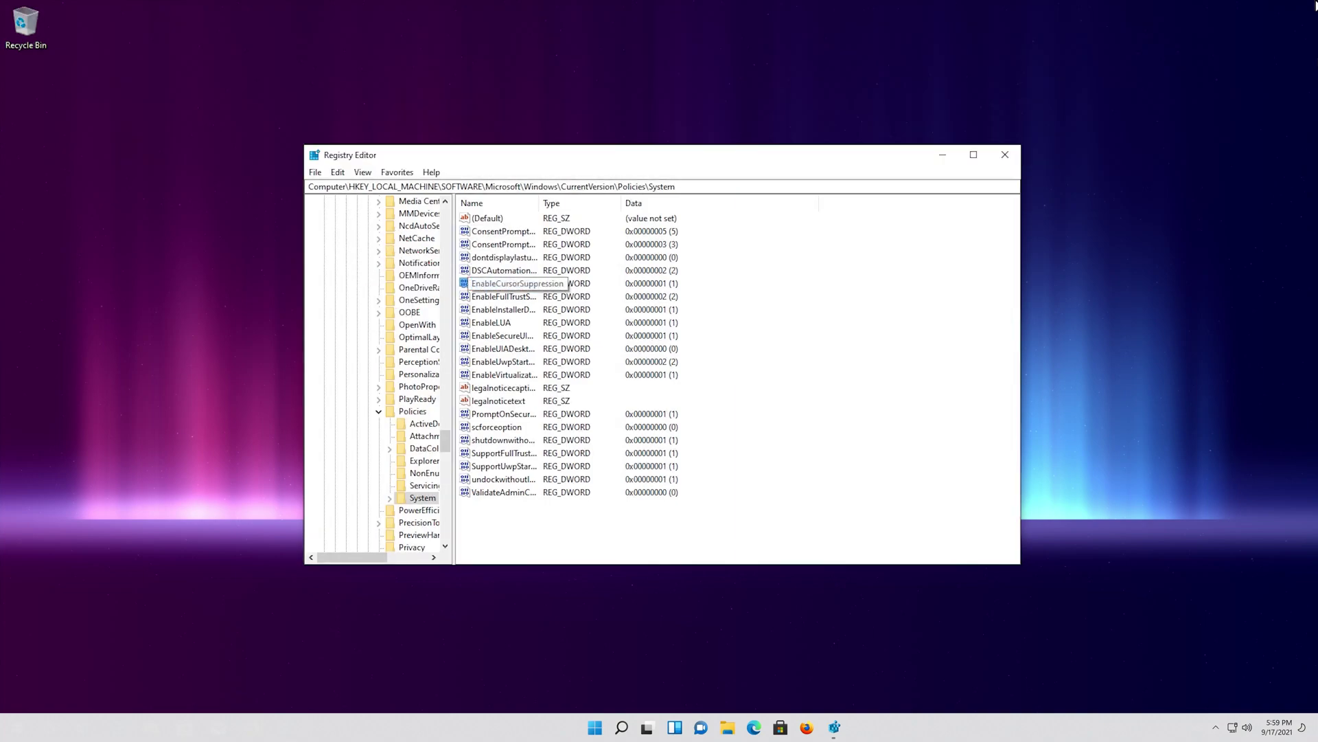
key("Return")
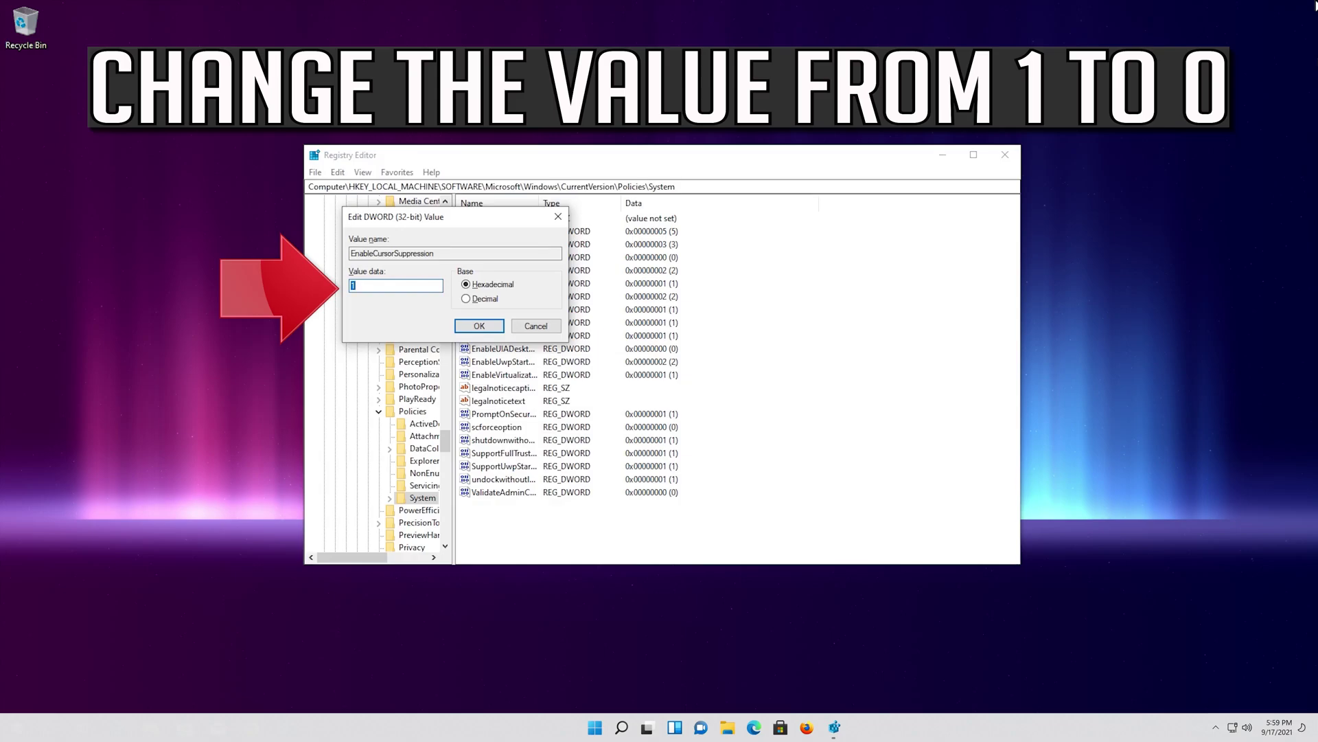
type("0")
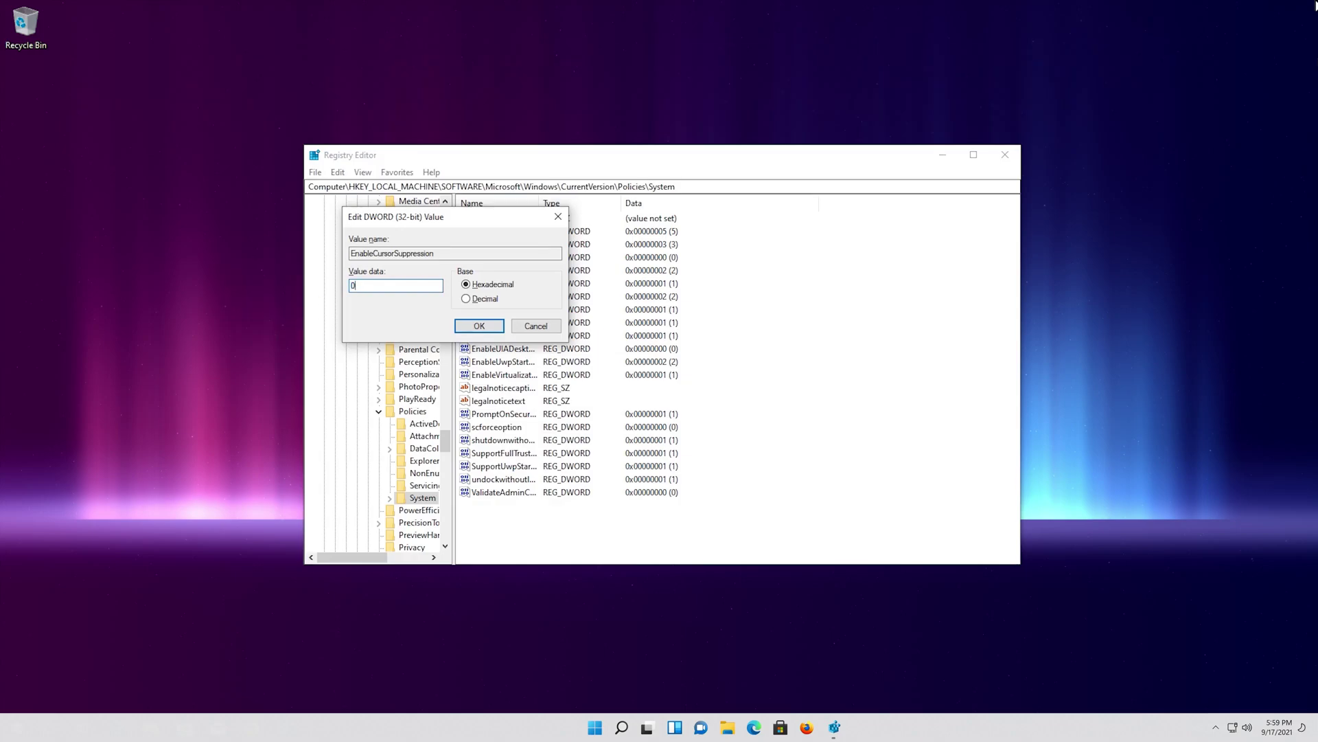
key("Return")
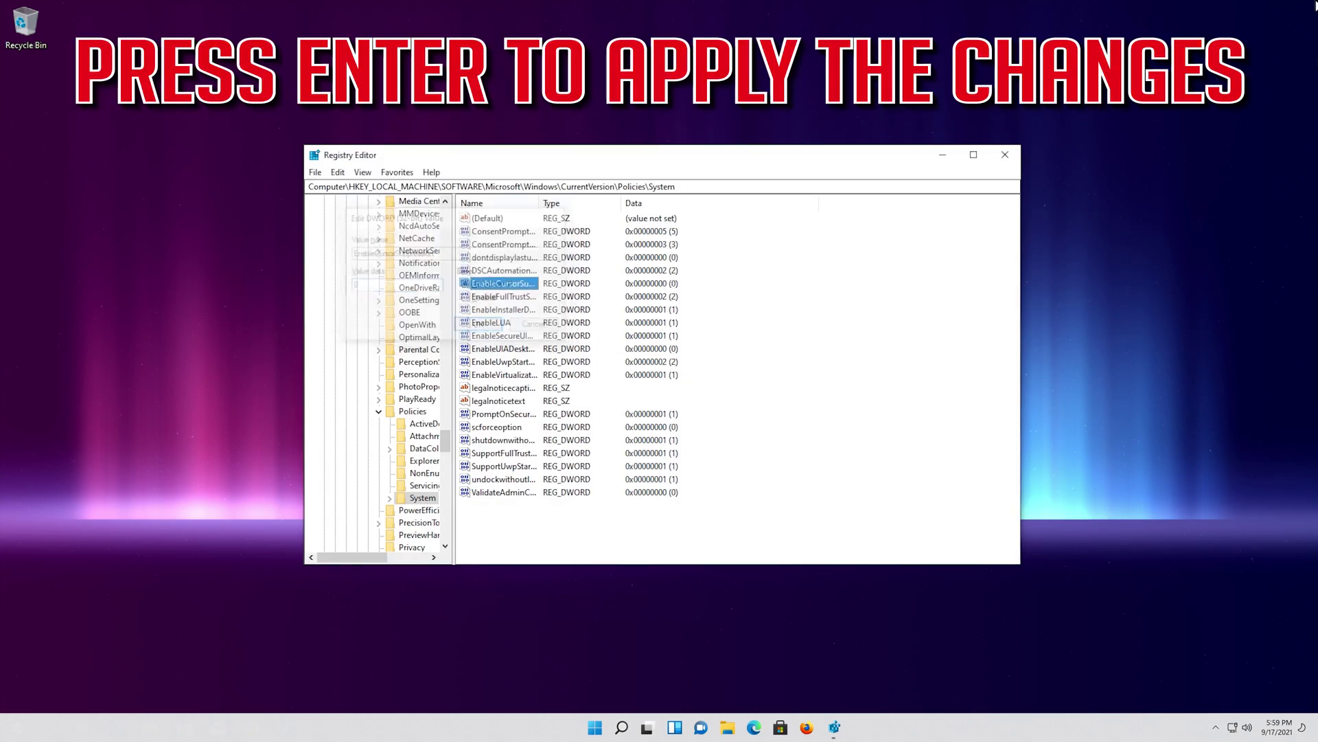
Open the Windows security screen and restart the computer from its power options.
key("ctrl+alt+Delete")
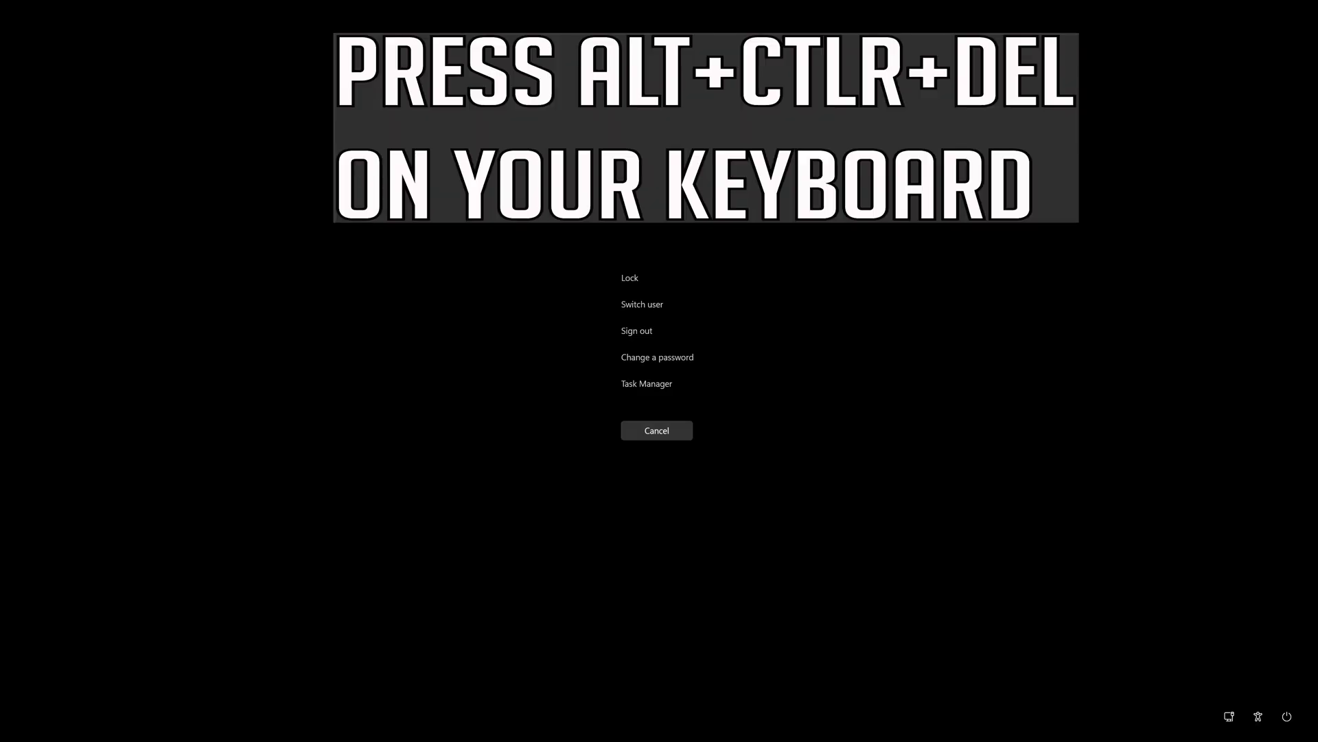
key("Tab")
key("Tab")
key("Tab")
key("Tab")
key("Tab")
key("Tab")
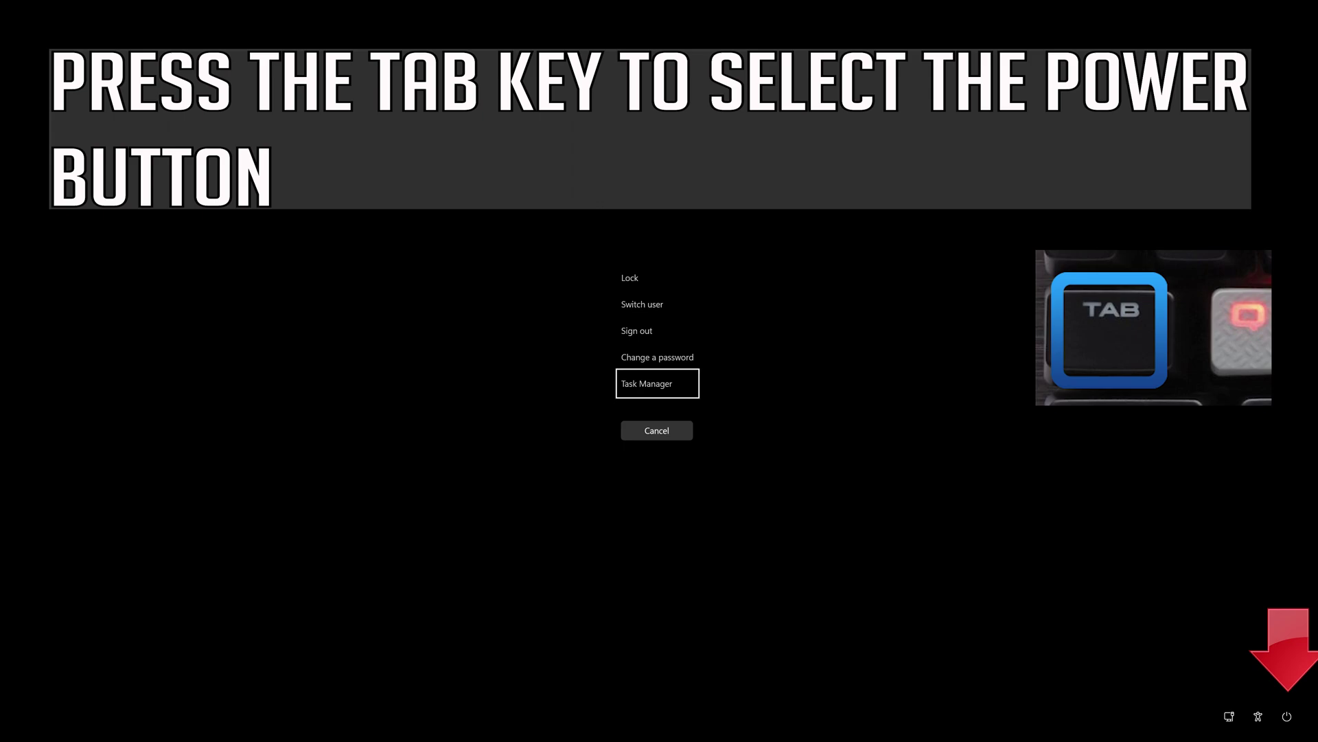
key("Tab")
key("Tab")
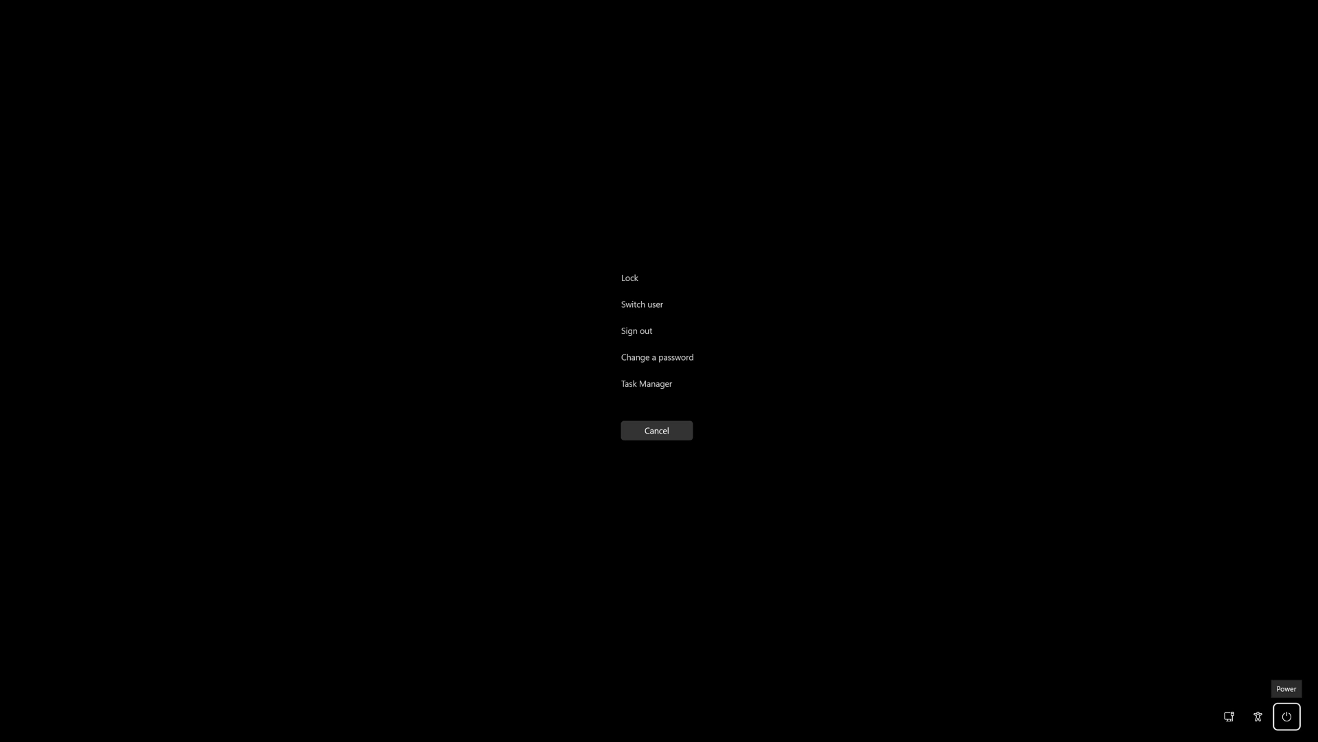
key("Return")
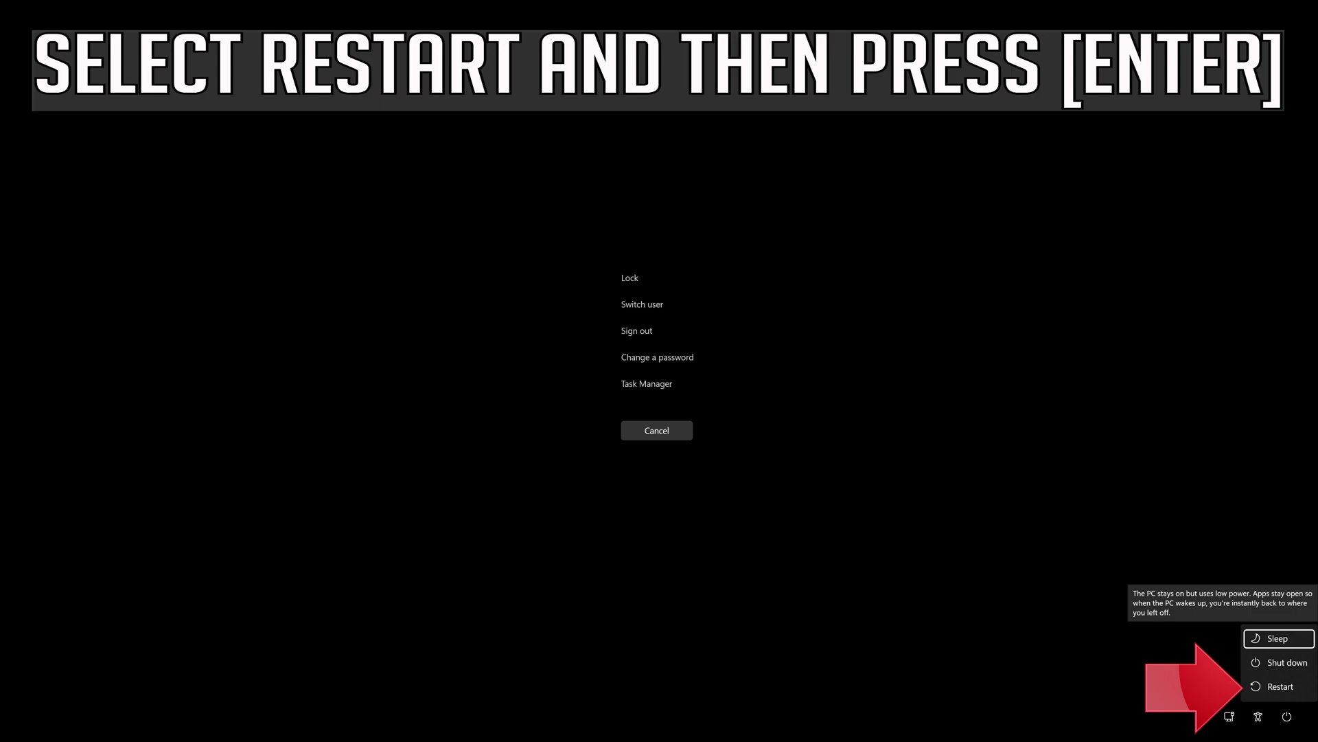
key("Down")
key("Down")
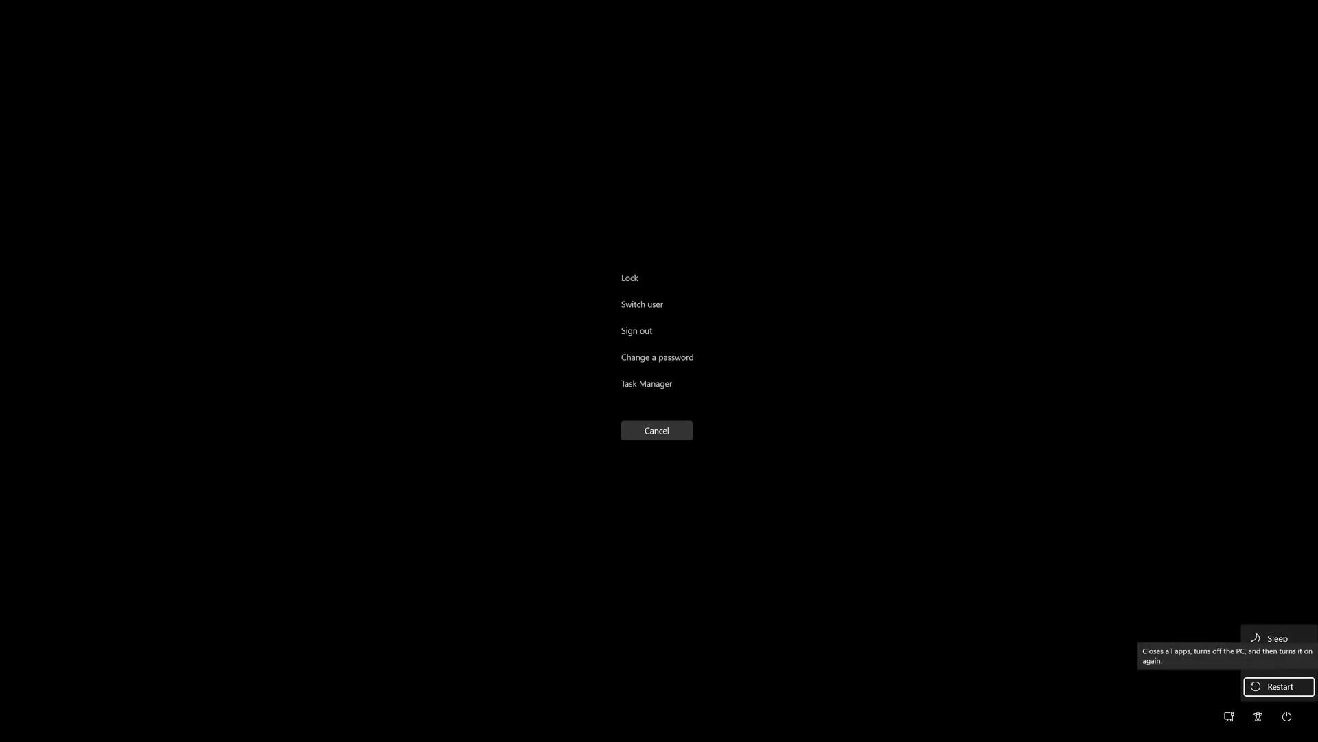
key("Return")
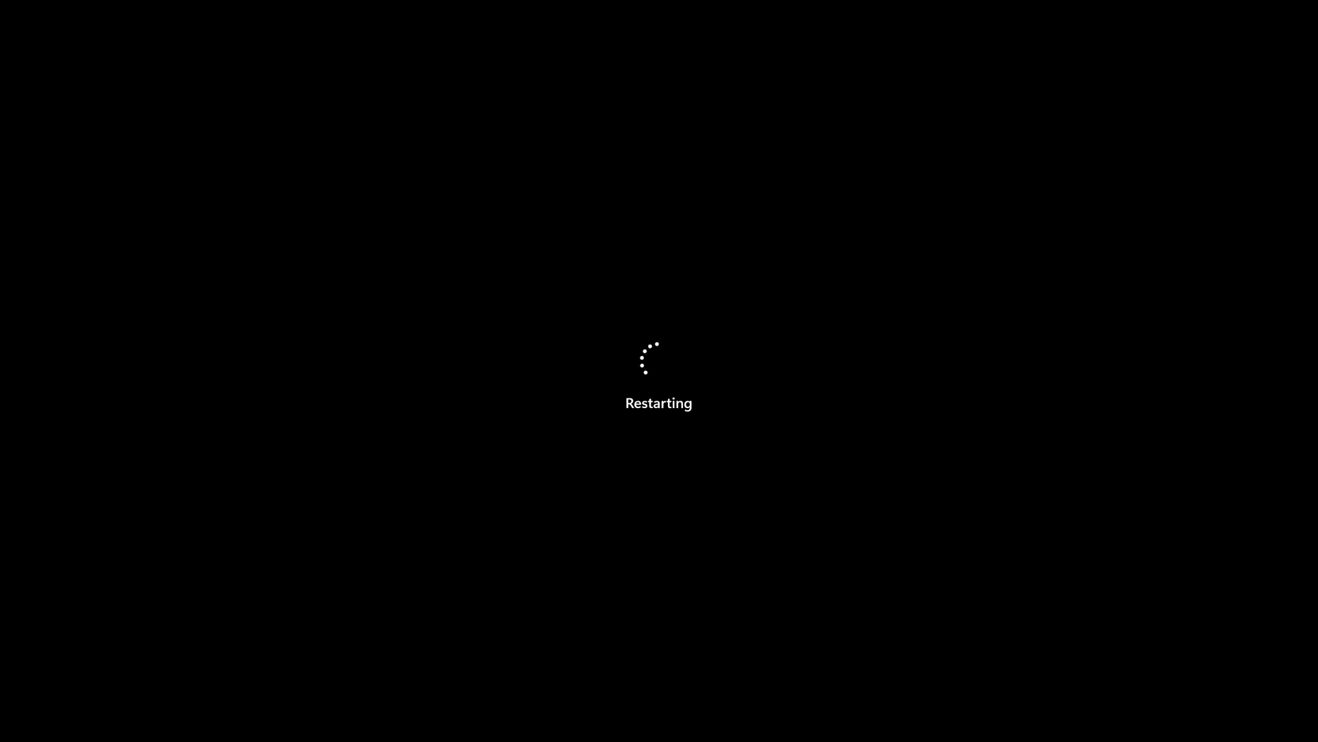